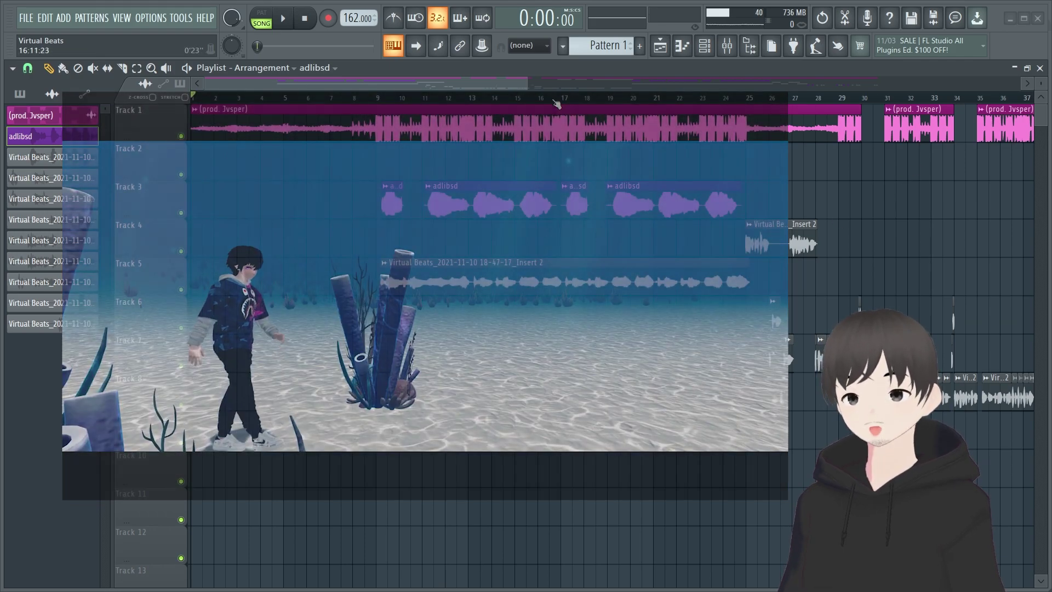
Zoom the playlist out to fit the whole arrangement, then play from bar 17 and stop
scroll(729, 101, down, 3)
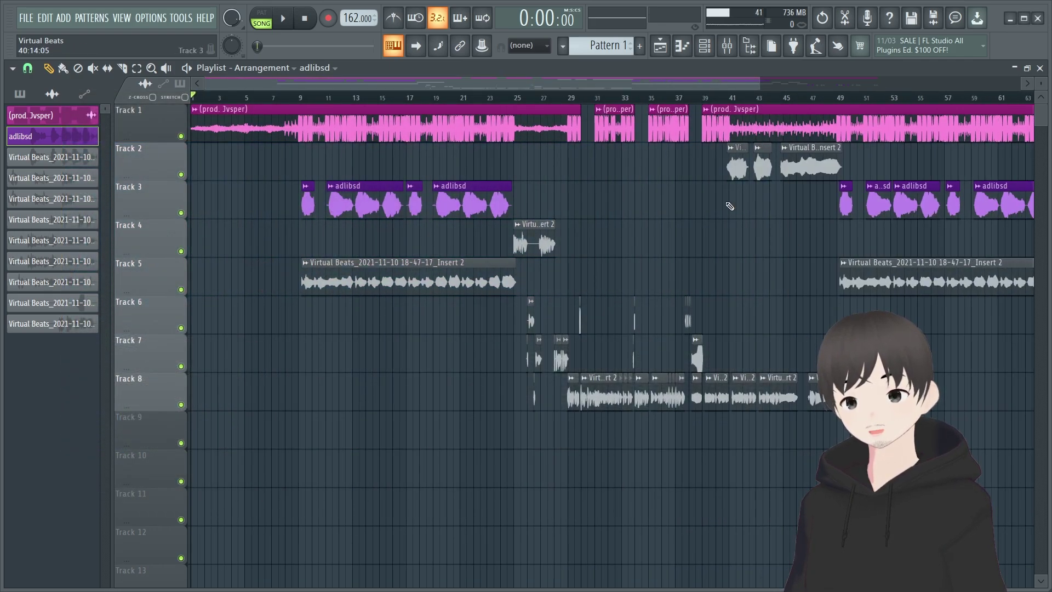
drag(758, 84, 960, 84)
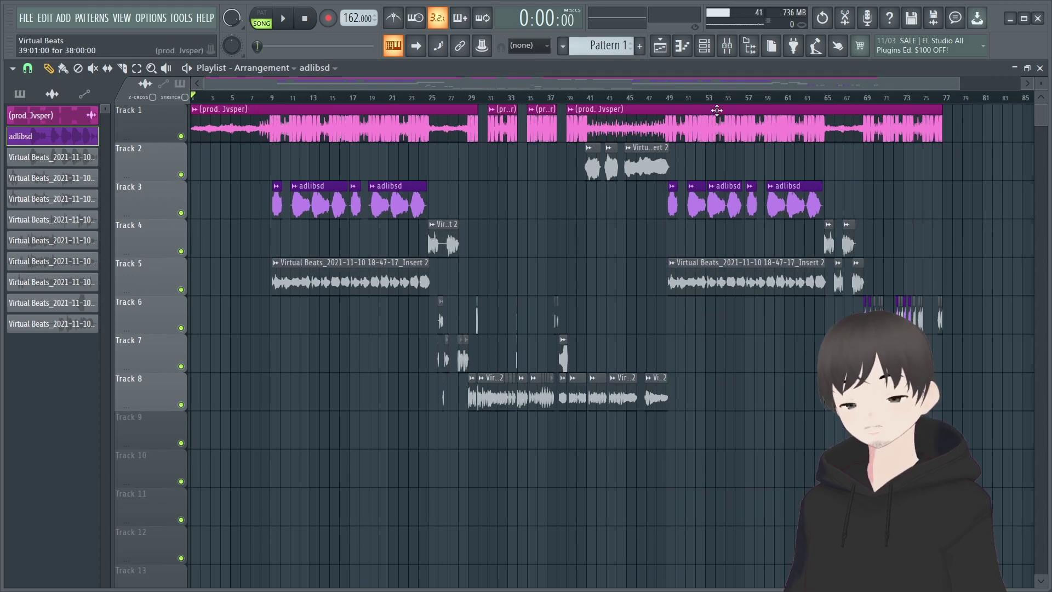
drag(959, 83, 858, 82)
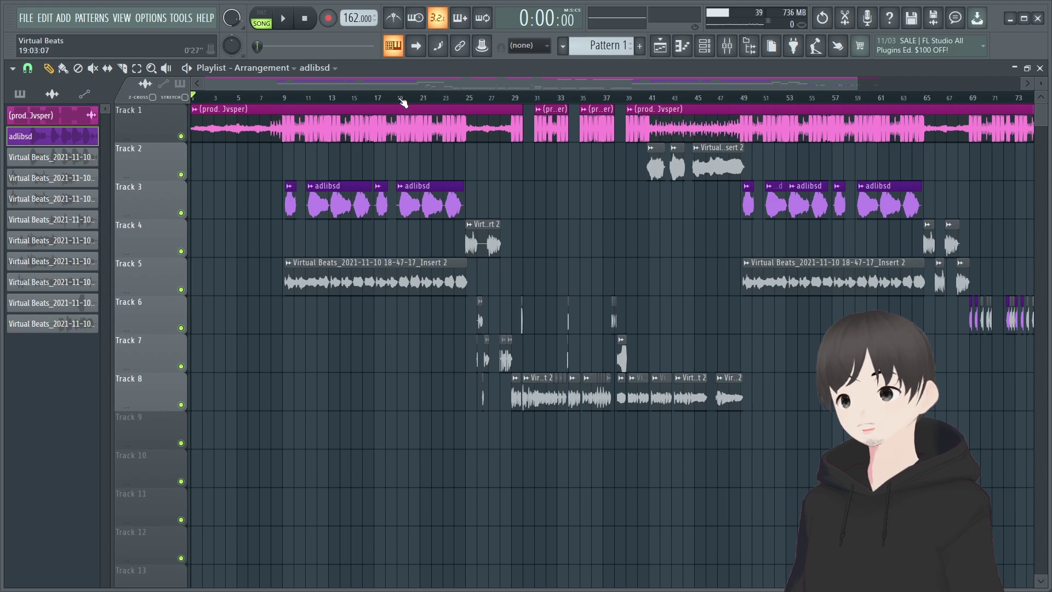
click(378, 99)
click(283, 18)
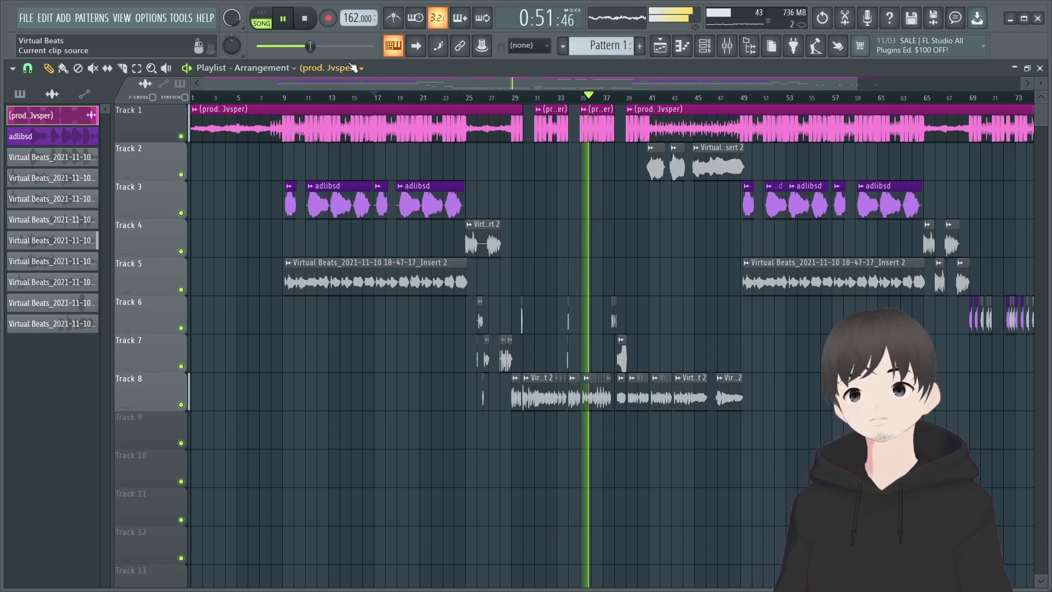
click(306, 20)
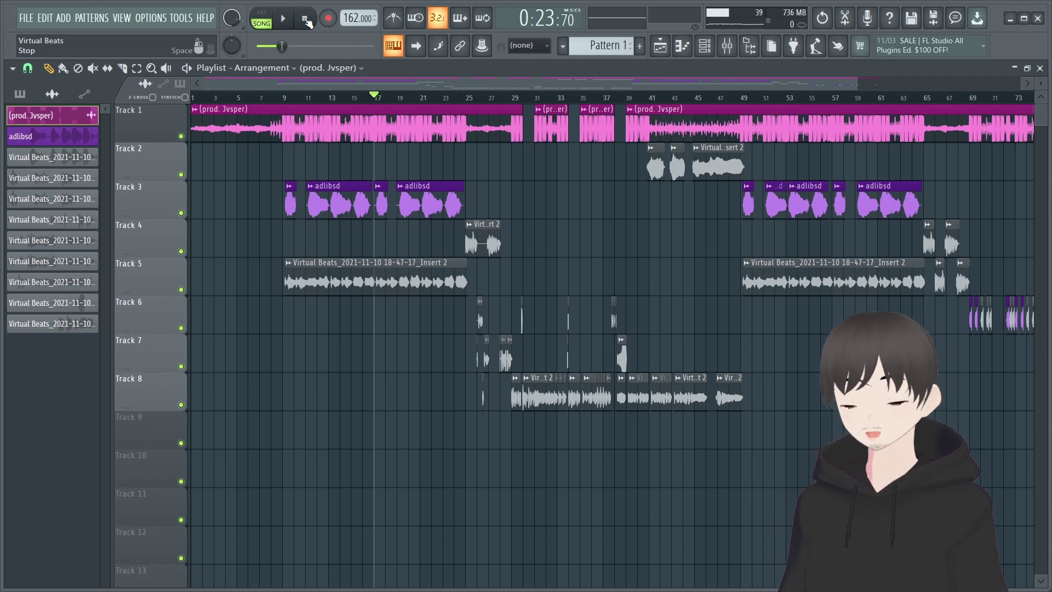
click(727, 46)
drag(541, 213, 630, 163)
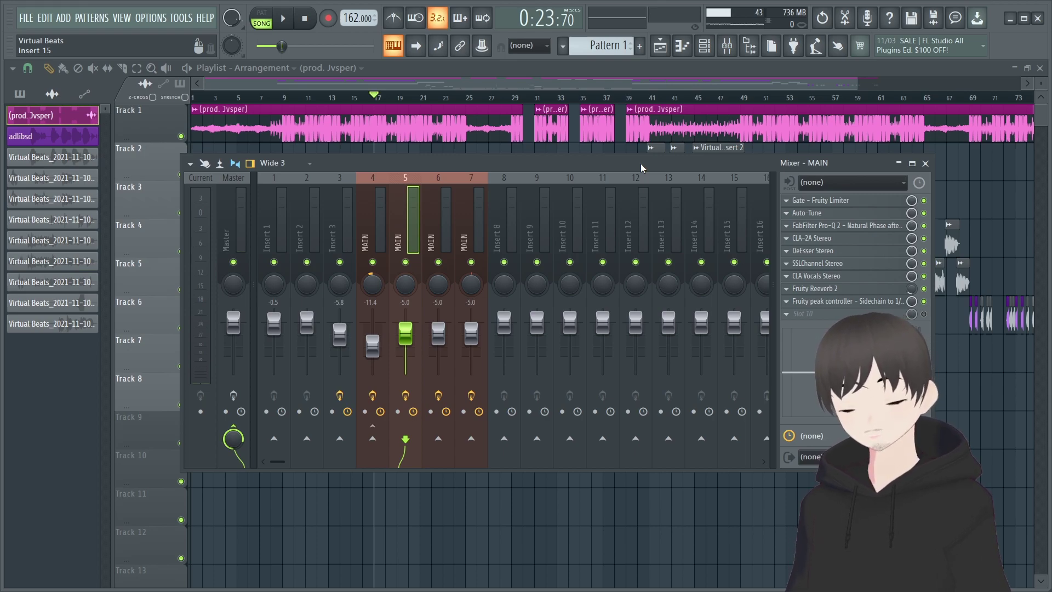
drag(735, 156, 762, 165)
click(855, 190)
drag(93, 107, 430, 155)
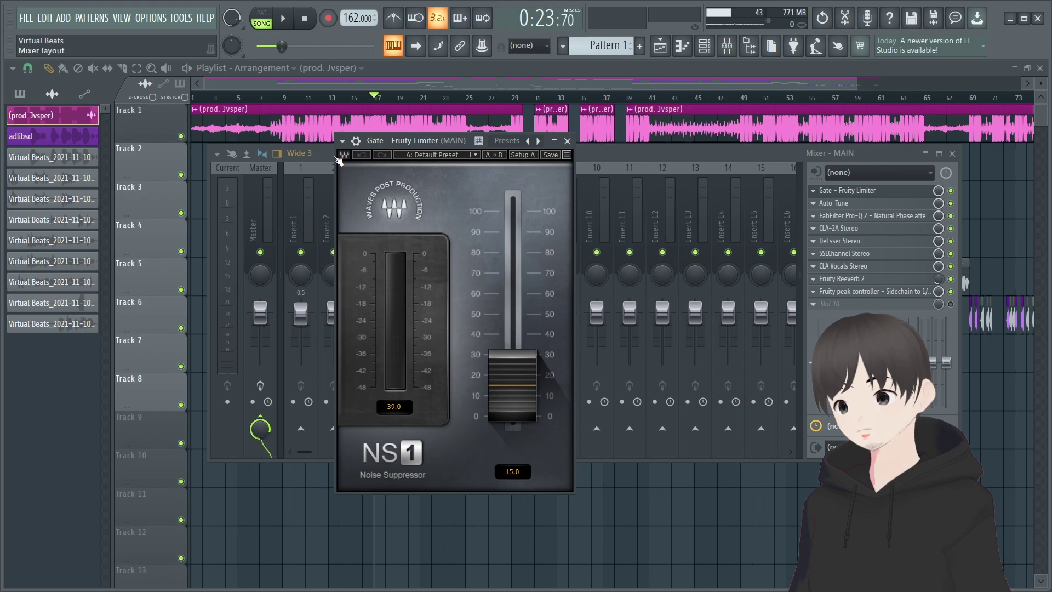
drag(488, 141, 475, 115)
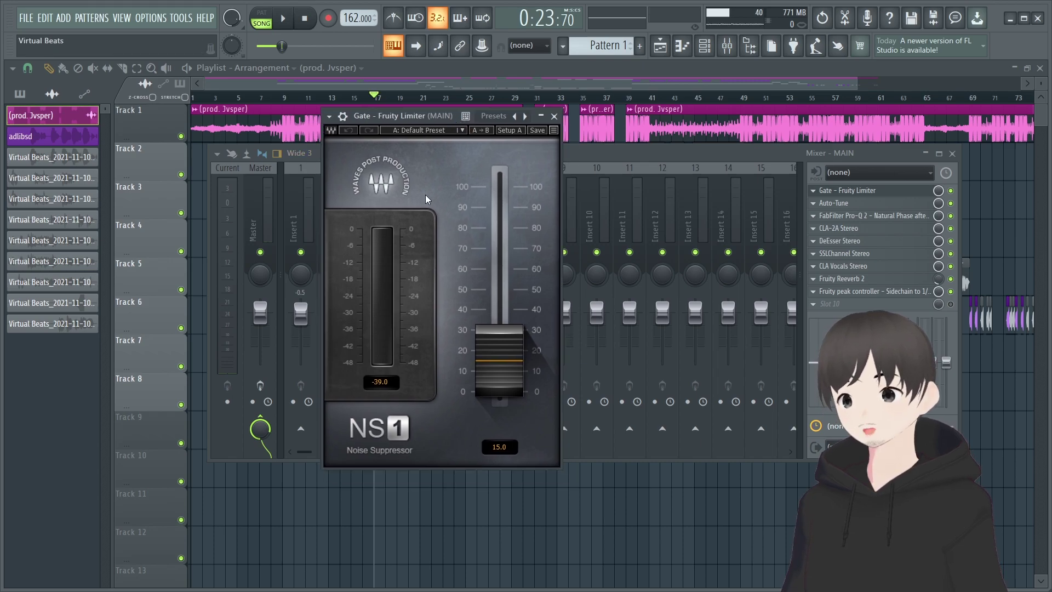
click(554, 116)
click(563, 79)
scroll(567, 99, up, 5)
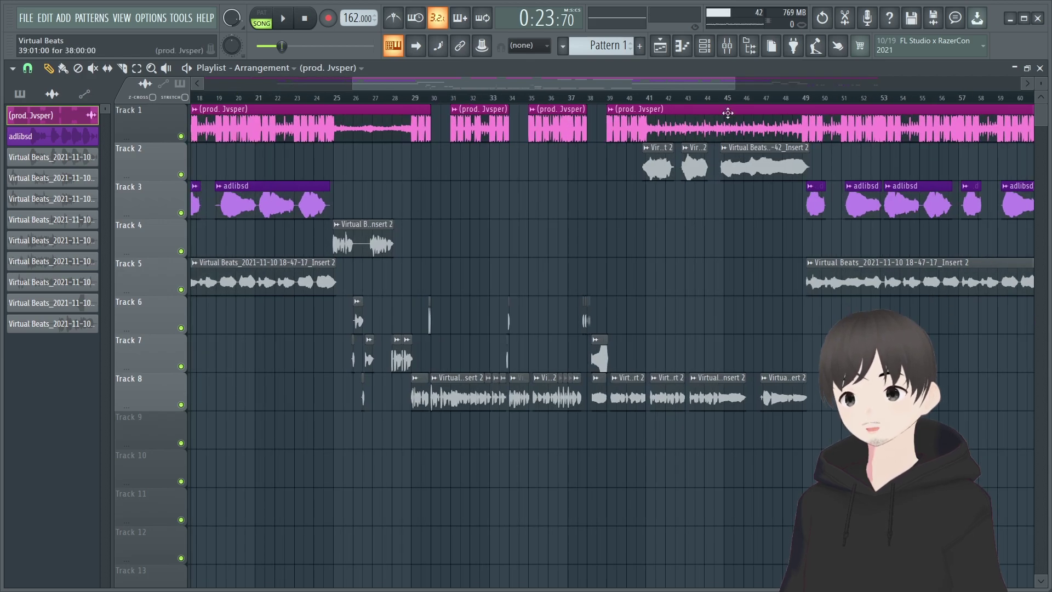
Zoom in to bars 18–29 and slice the Track 4 vocal clip in two
drag(735, 83, 629, 109)
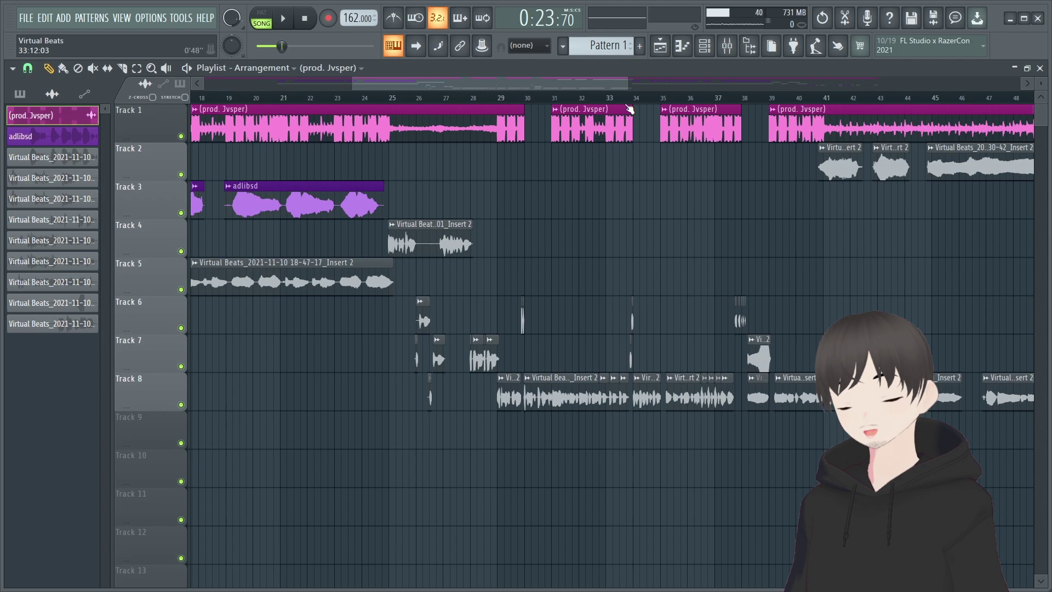
mouse_move(628, 82)
mouse_down()
mouse_move(418, 97)
mouse_move(833, 98)
mouse_up()
scroll(444, 89, down, 3)
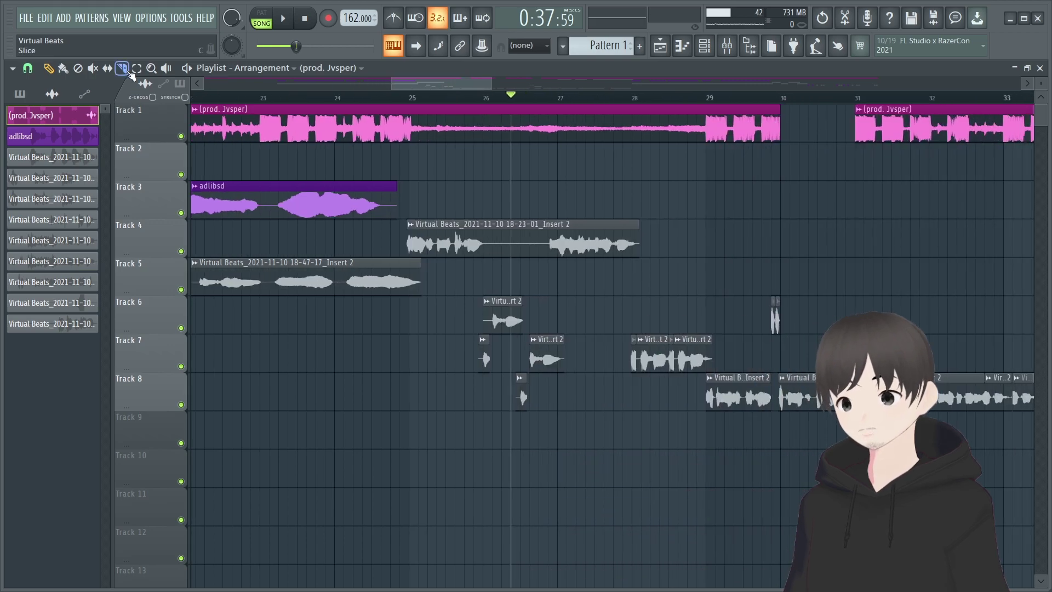
click(128, 70)
drag(496, 281, 501, 185)
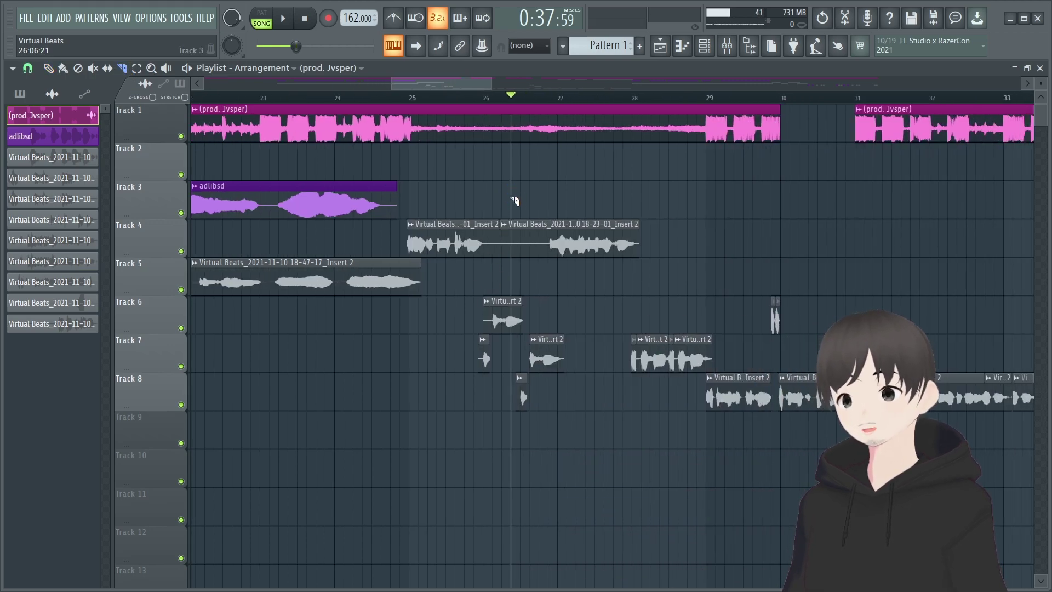
Set the Track 4 chop's declicking mode to Generic (bleeding)
click(28, 68)
click(42, 74)
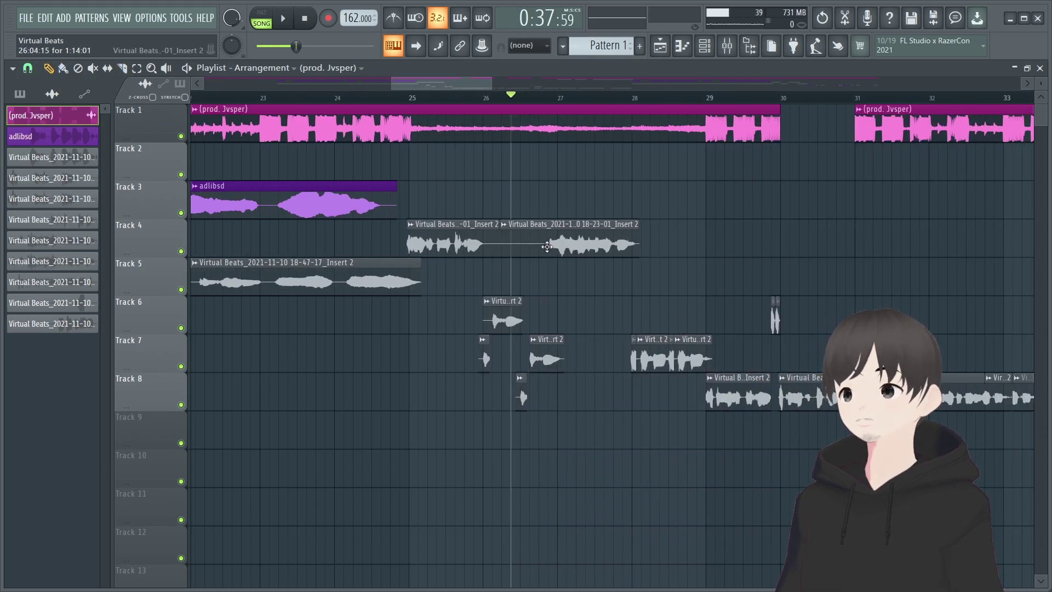
double_click(546, 245)
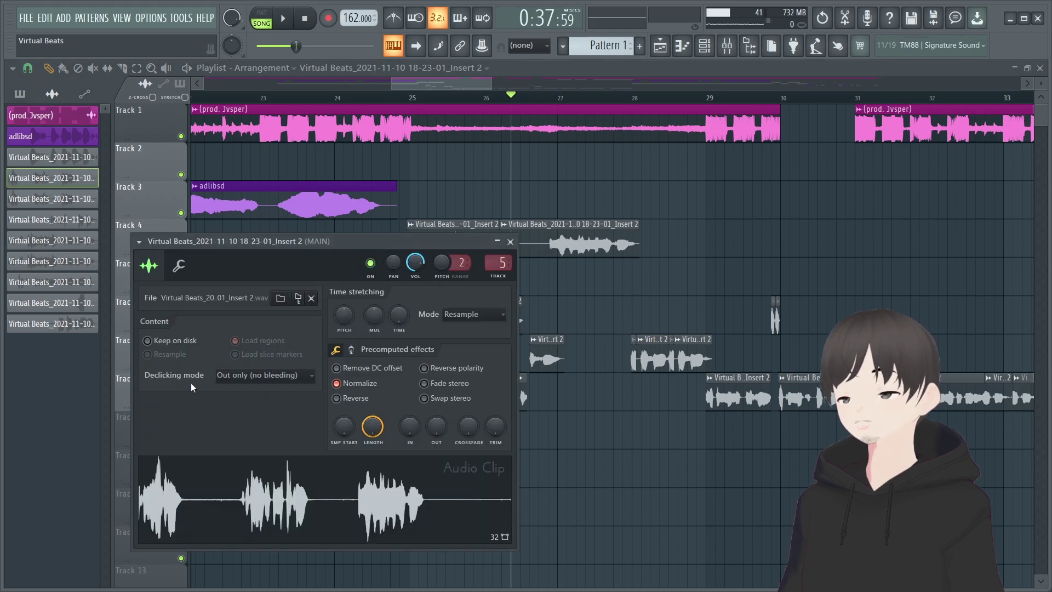
click(241, 376)
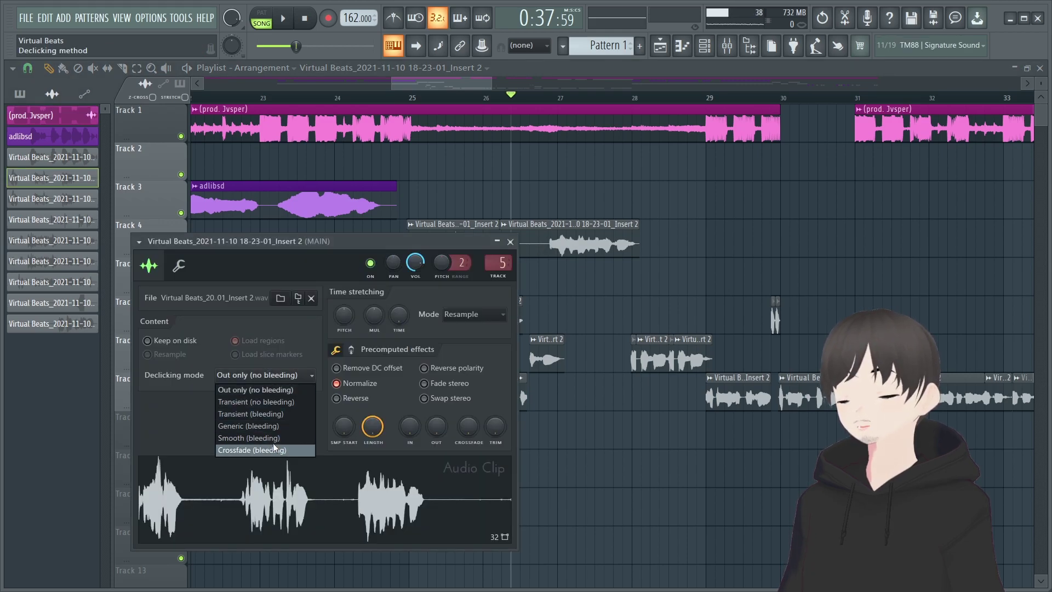
click(270, 427)
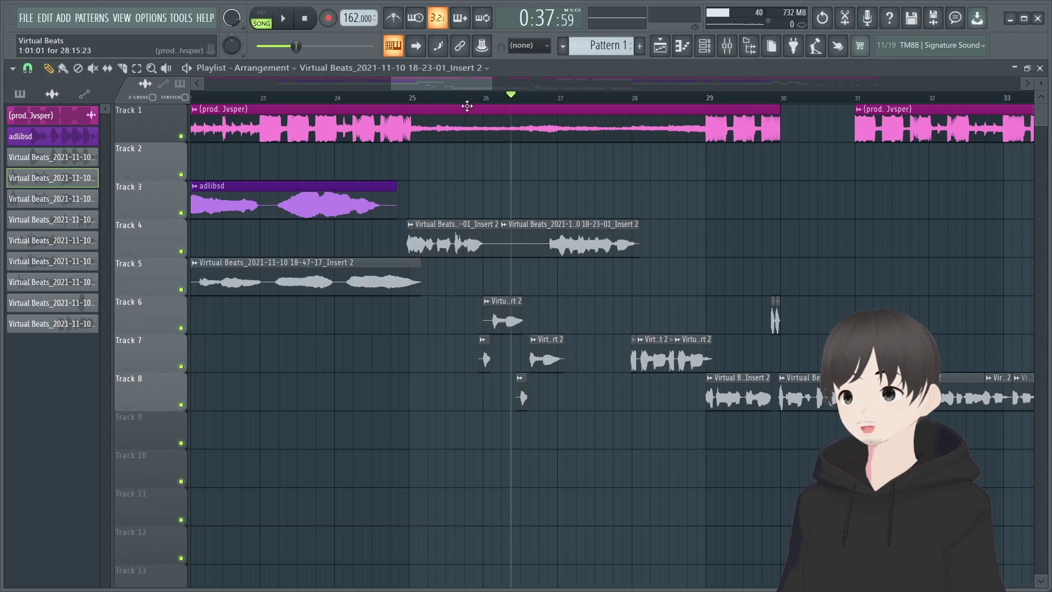
click(510, 241)
Trim the two chops apart, lengthen the second one's tail, and zoom back out
scroll(431, 96, up, 4)
scroll(431, 96, right, 4)
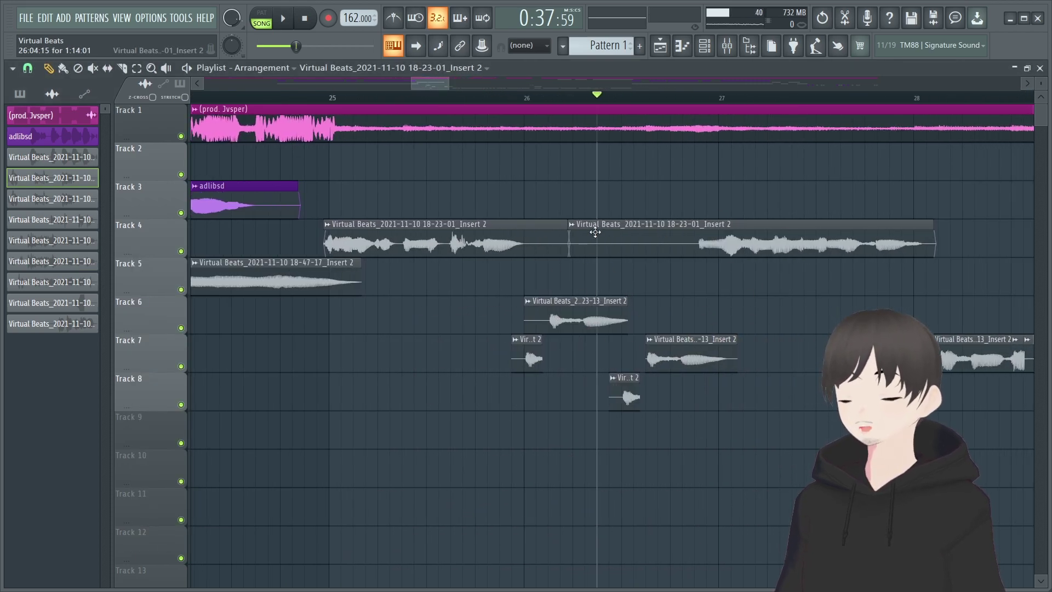
drag(567, 233, 694, 232)
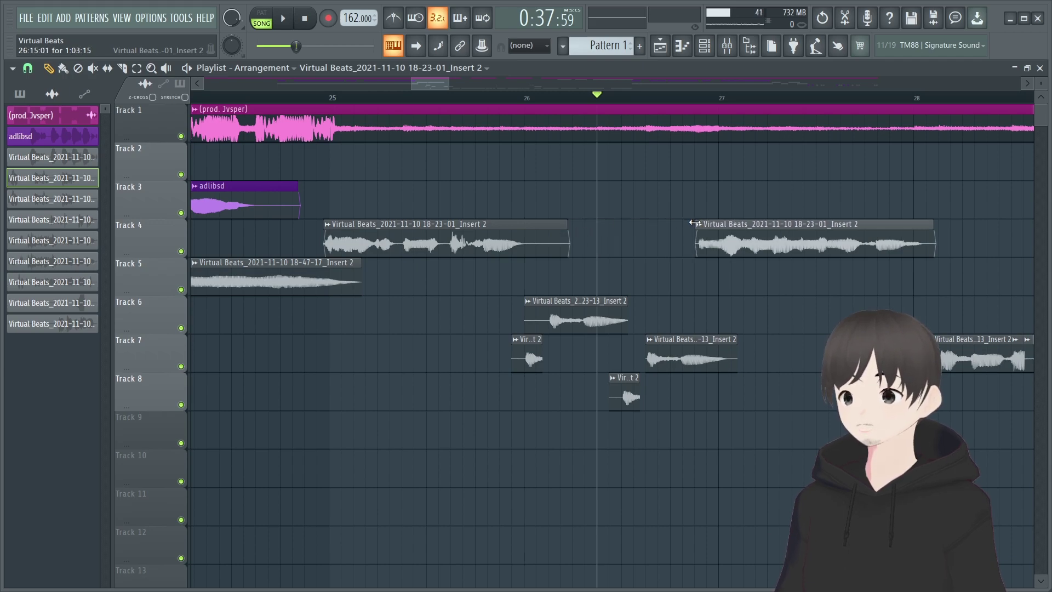
drag(569, 226, 533, 216)
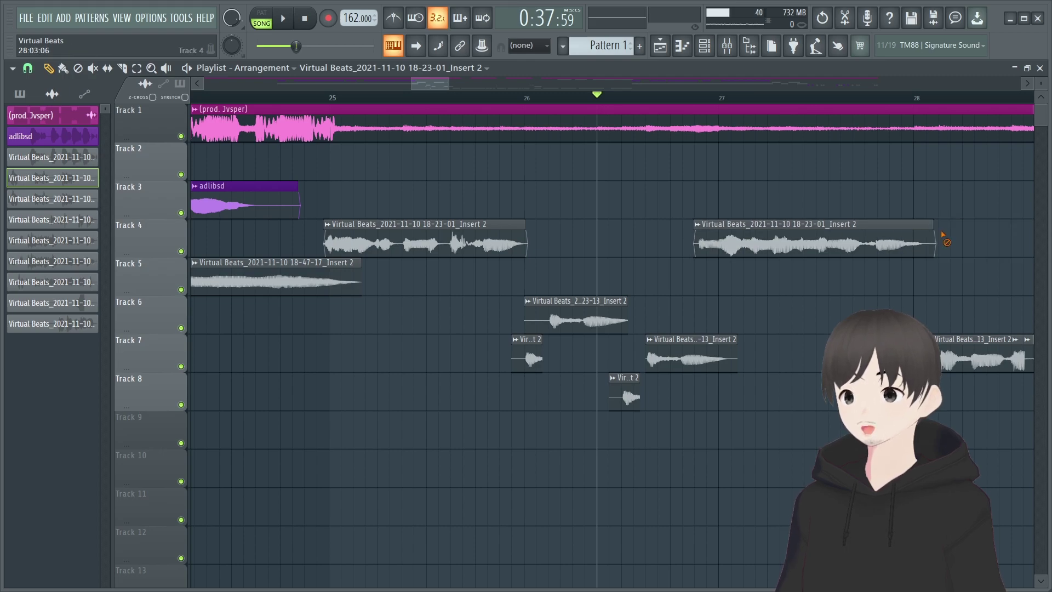
mouse_move(936, 233)
mouse_down()
mouse_move(987, 217)
mouse_move(916, 240)
mouse_up()
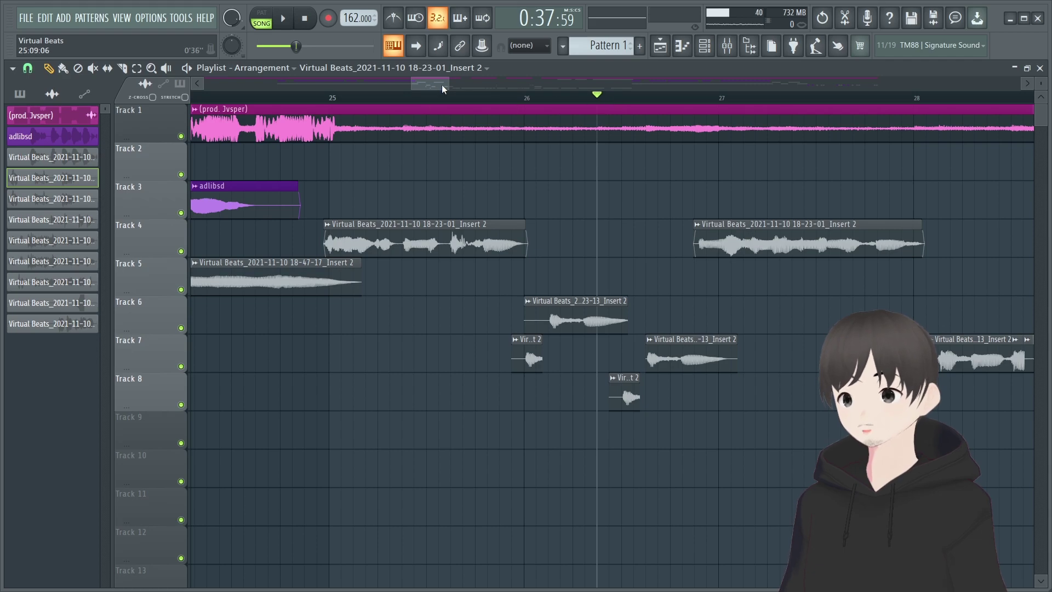
drag(451, 82, 744, 82)
Open the mixer and review the vocal insert's noise gate and Auto-Tune Pro windows
click(727, 45)
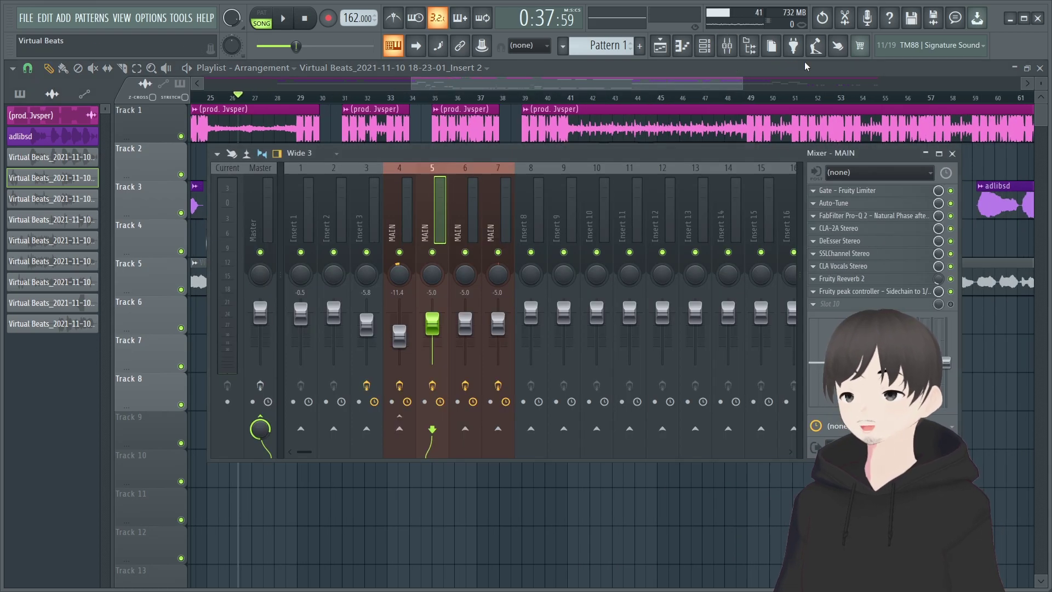
click(842, 204)
click(843, 204)
click(844, 190)
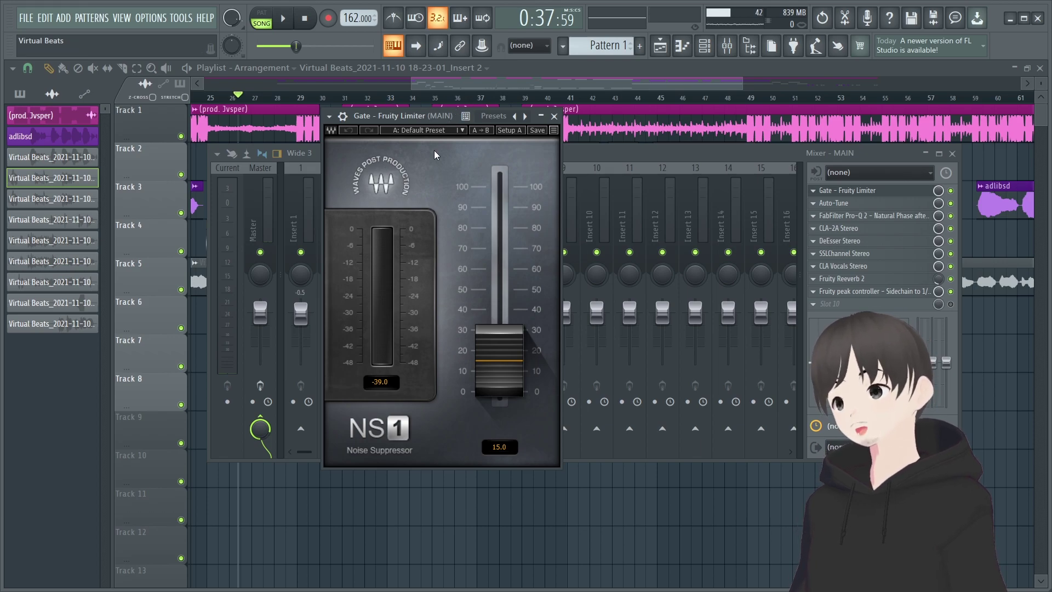
click(876, 191)
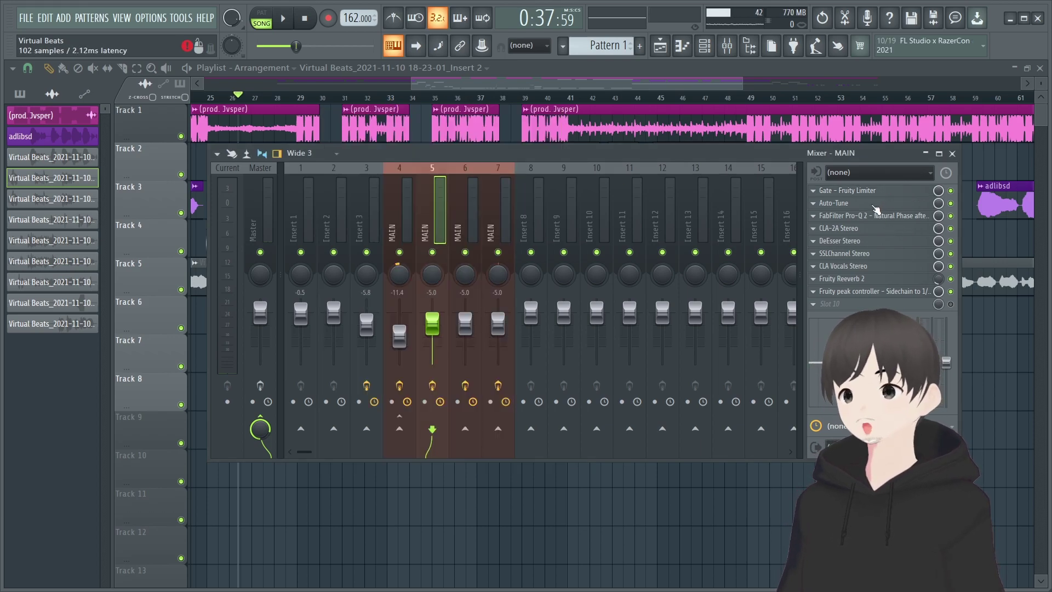
click(875, 206)
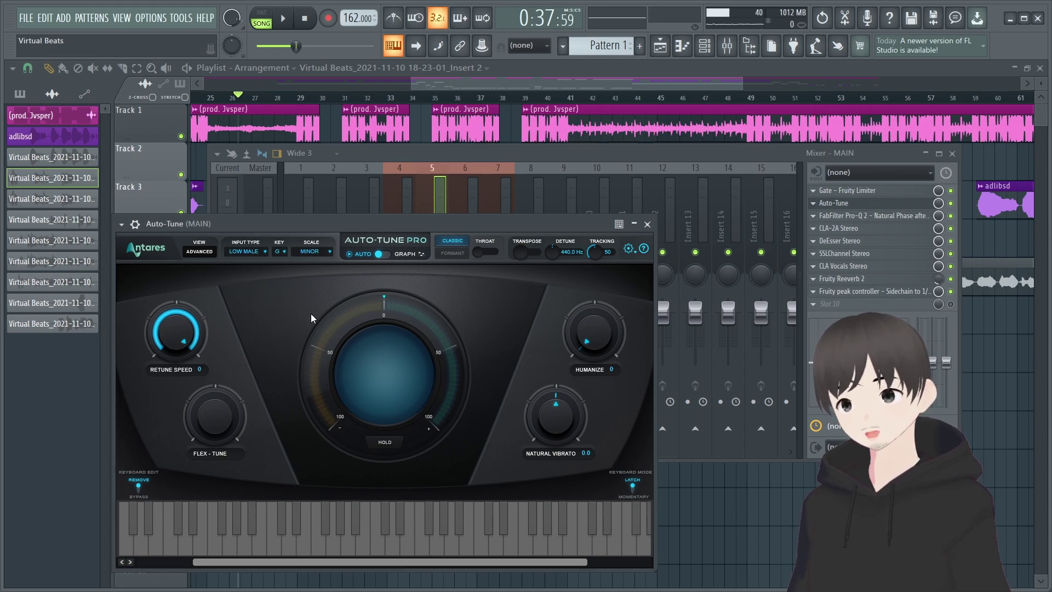
Review the FabFilter Pro-Q 2 EQ curve on the vocal insert, then open the CLA-2A compressor
click(888, 203)
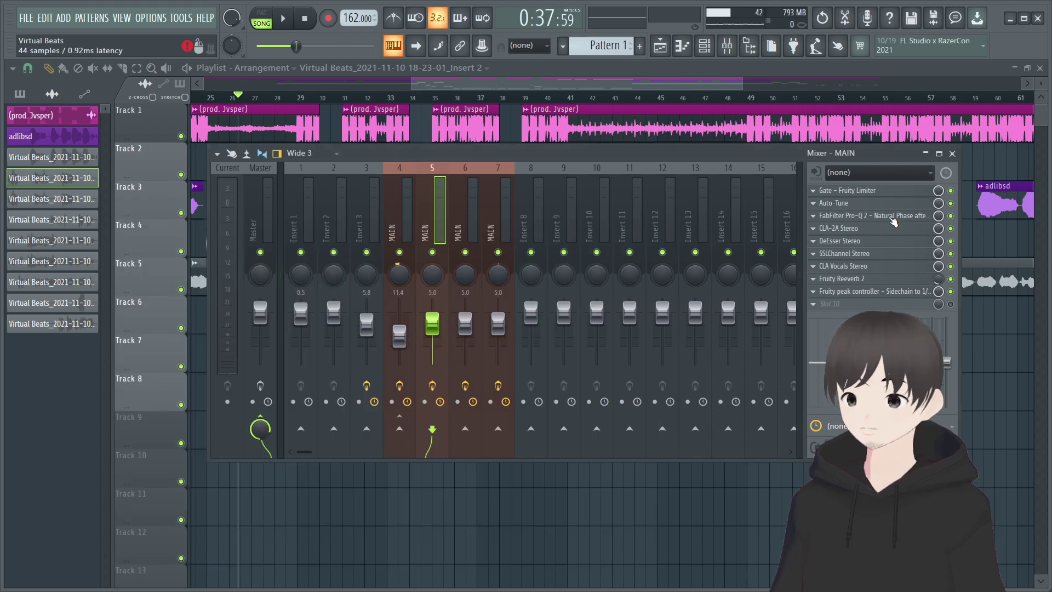
click(891, 216)
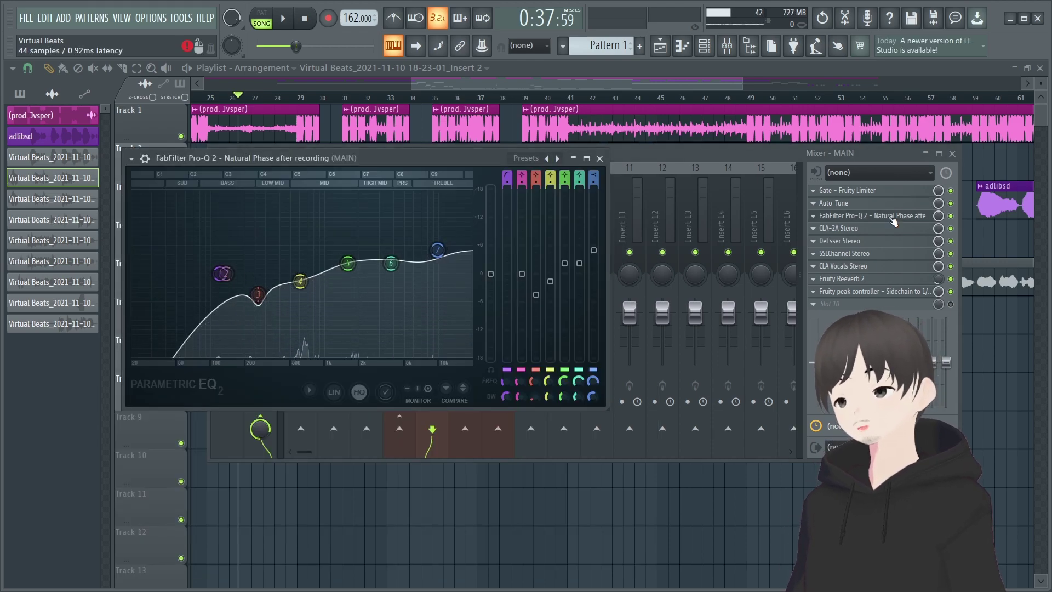
click(892, 218)
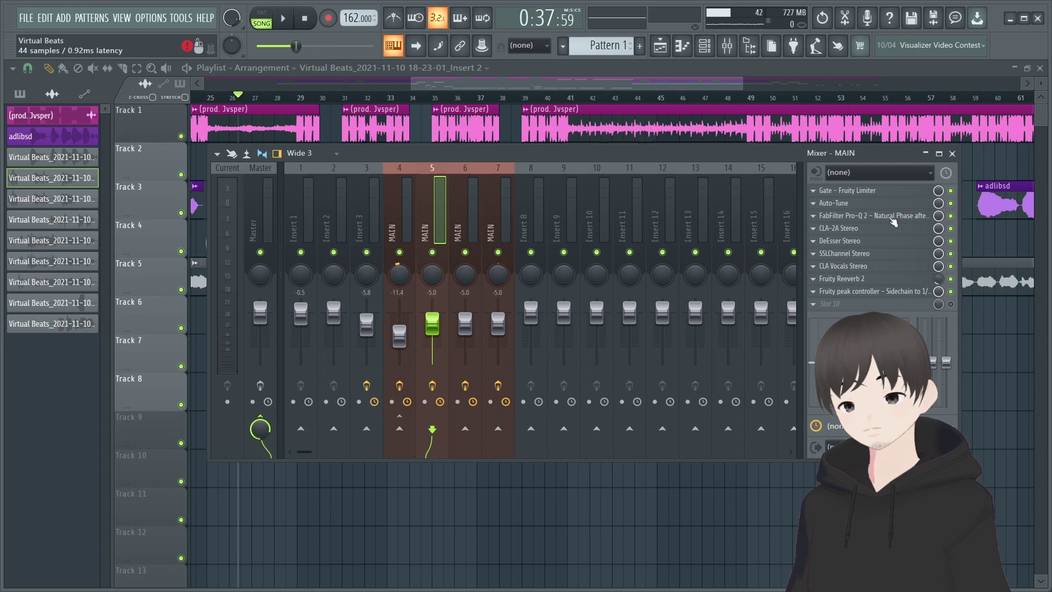
click(892, 218)
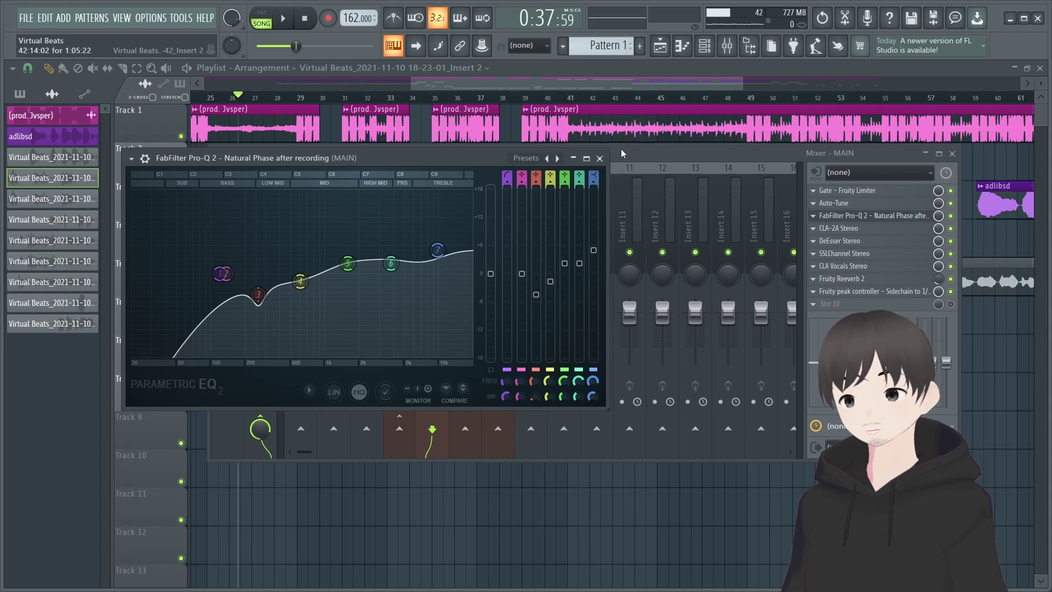
click(599, 159)
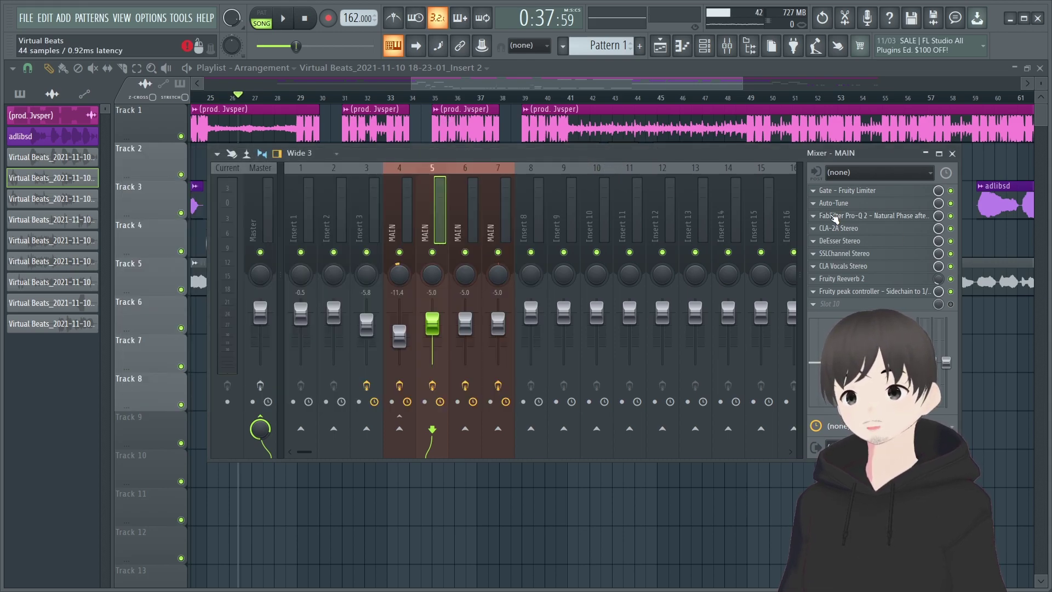
click(861, 216)
click(861, 217)
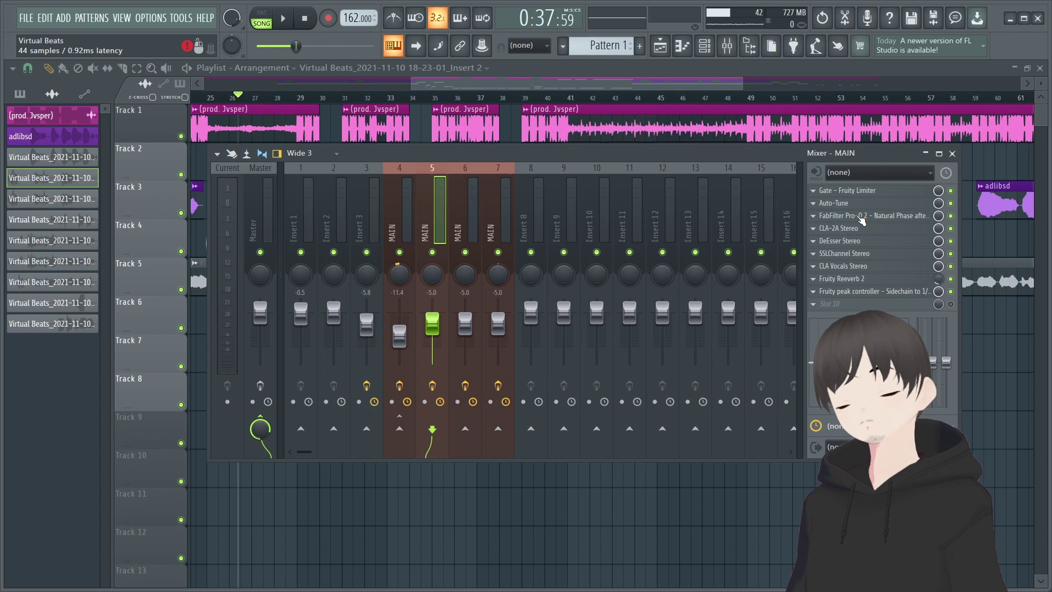
click(861, 218)
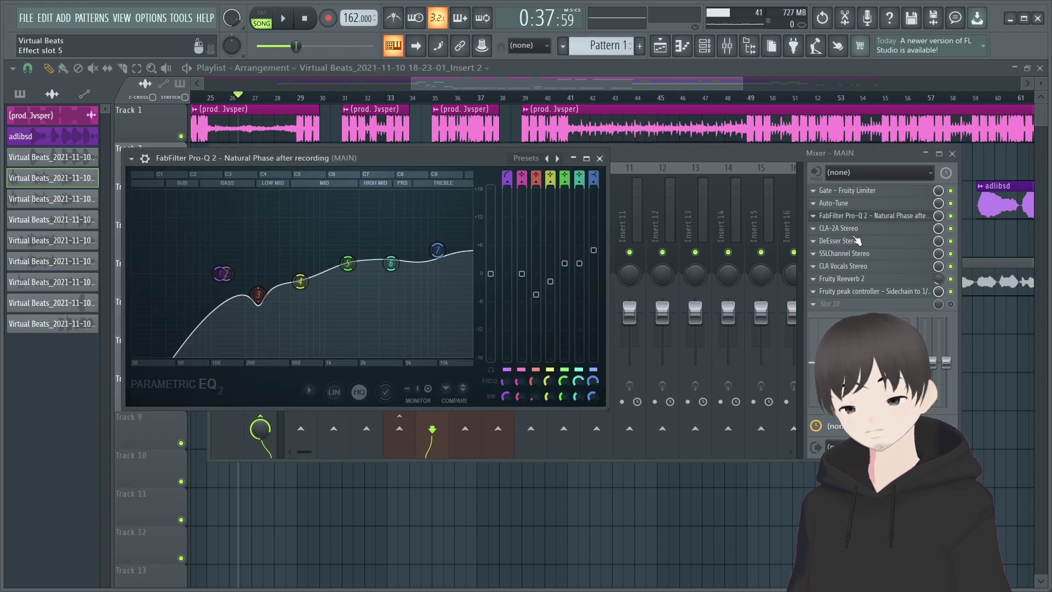
click(863, 216)
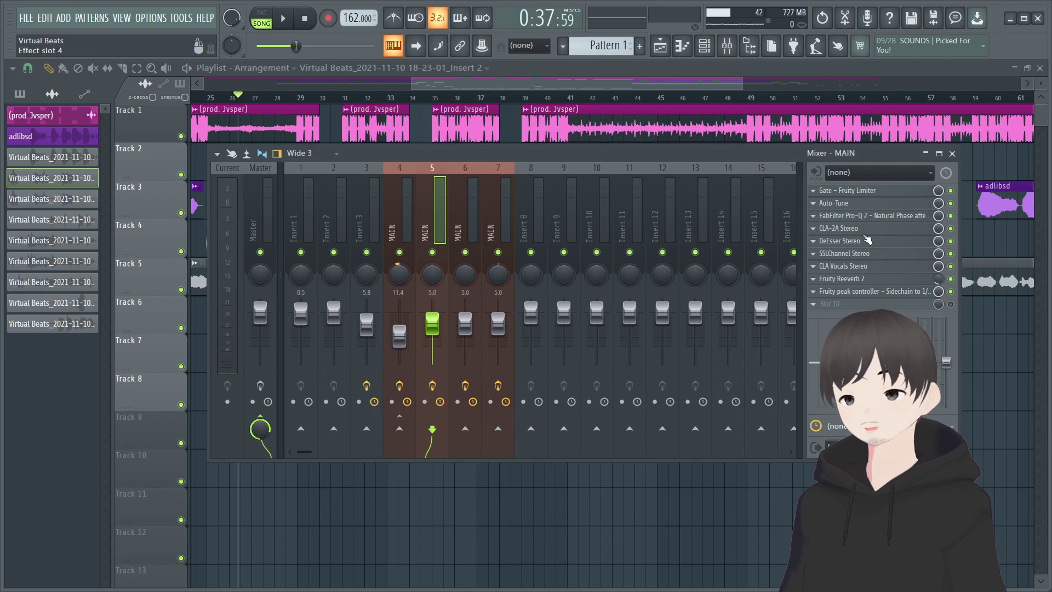
click(863, 229)
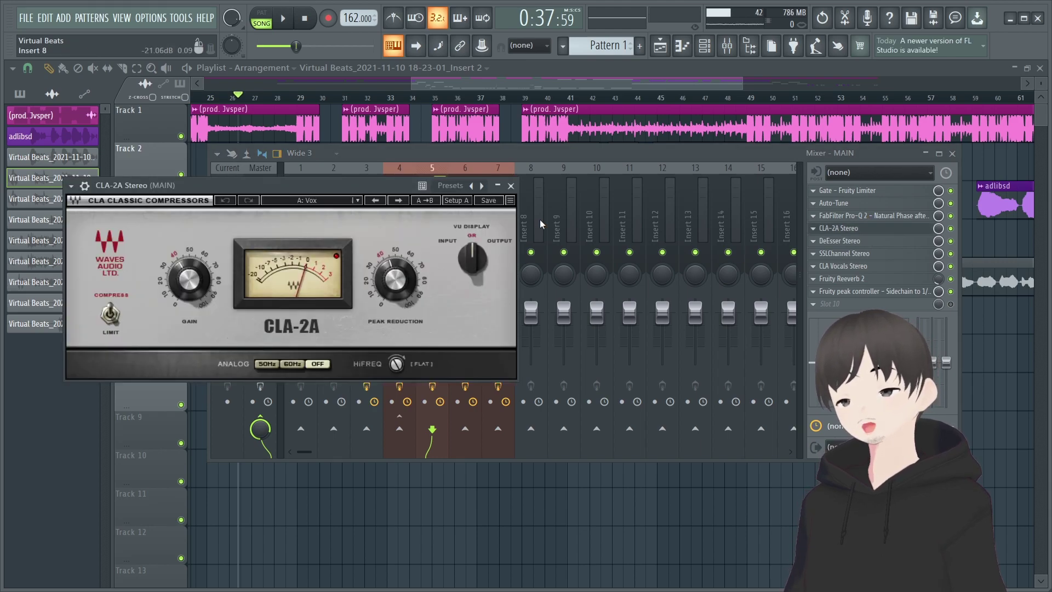
Close the CLA-2A compressor window, left on its A: Vox setting
click(511, 187)
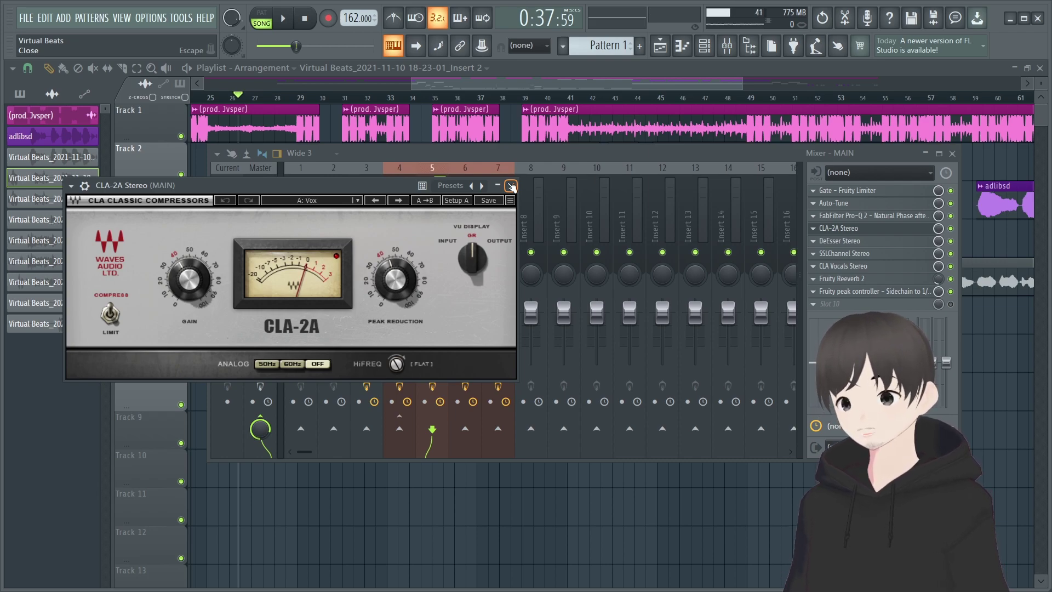
Open the DeEsser plugin on the vocal insert and move its window up and right
click(854, 241)
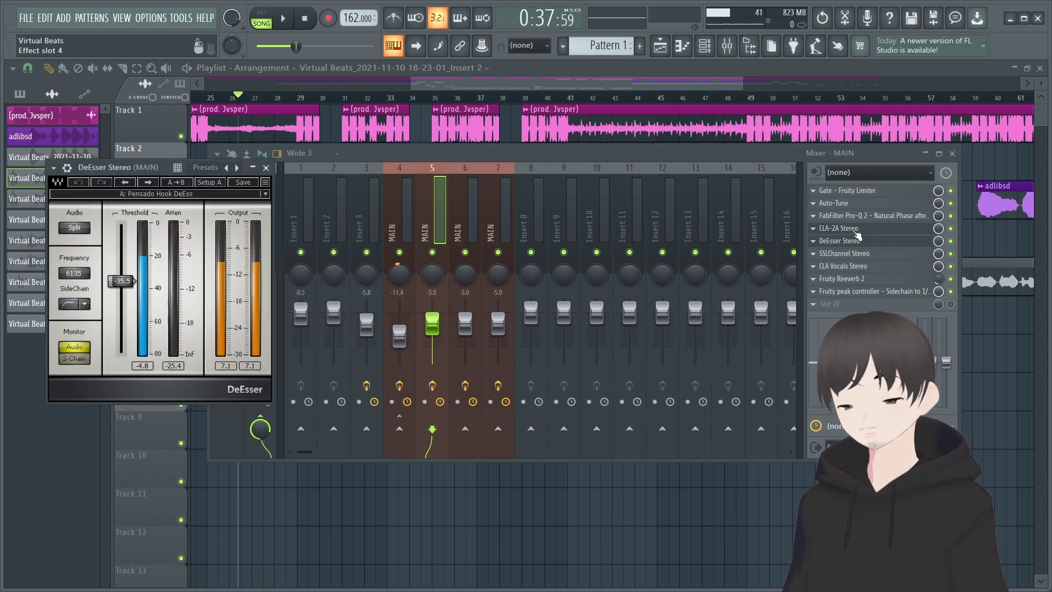
click(856, 230)
click(858, 241)
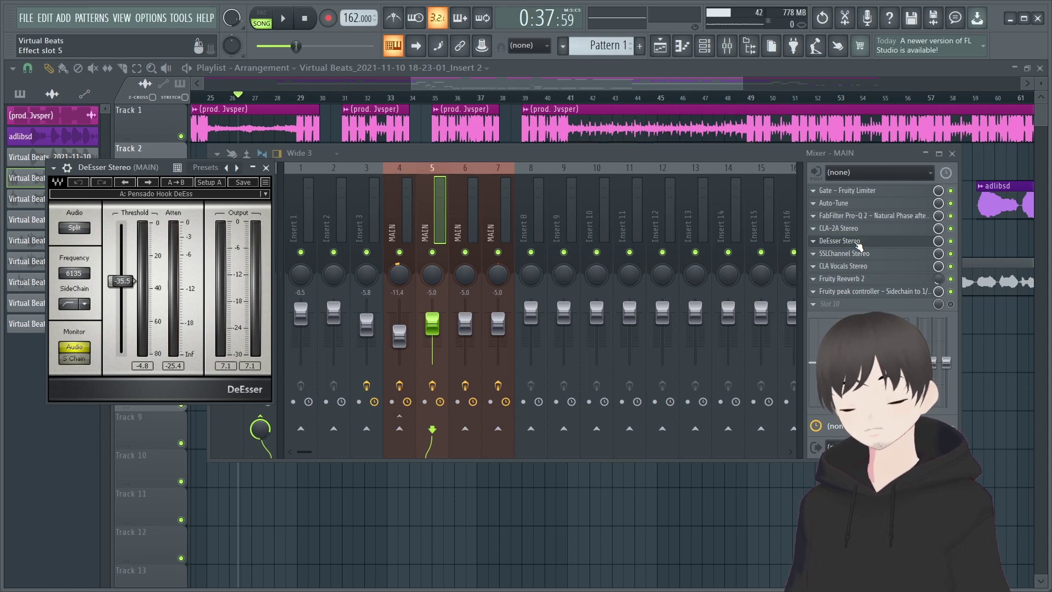
drag(160, 169, 270, 143)
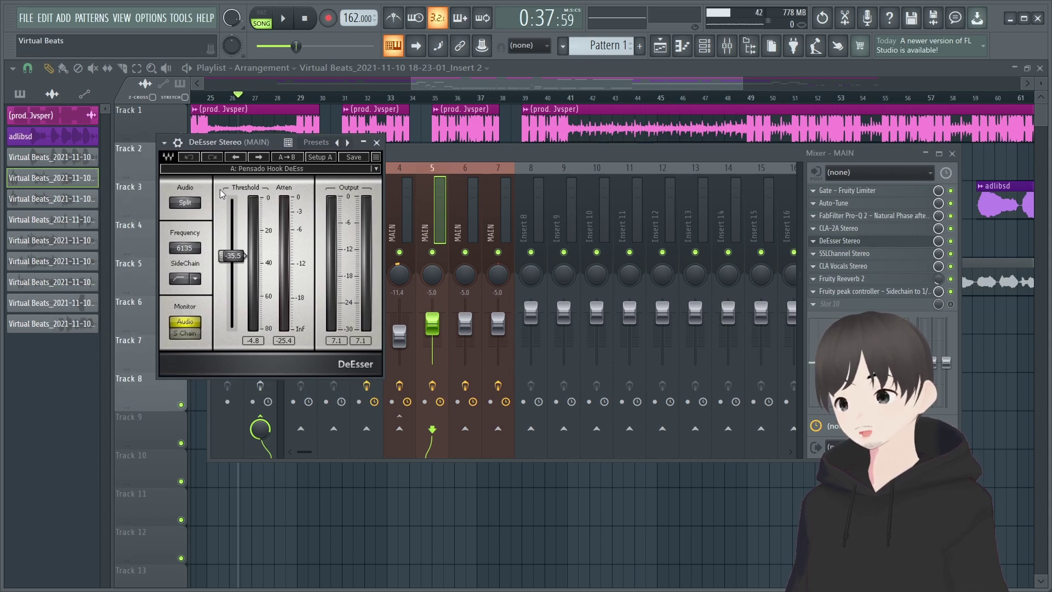
Load the Dave Pensado 'Pensado Lead 1' DeEsser preset, then bring up the SSL Channel strip
click(306, 170)
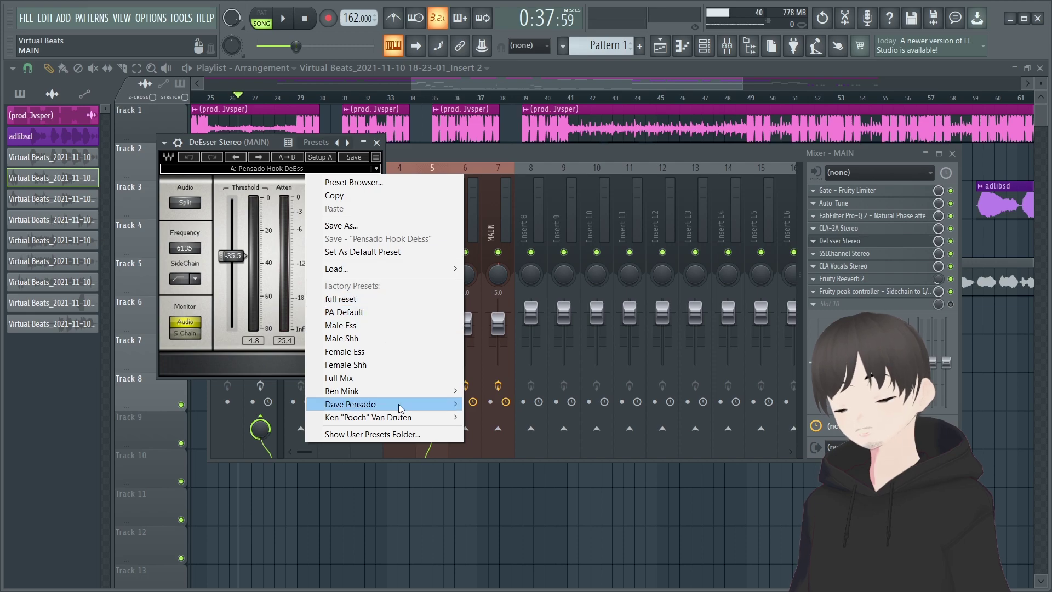
mouse_move(399, 406)
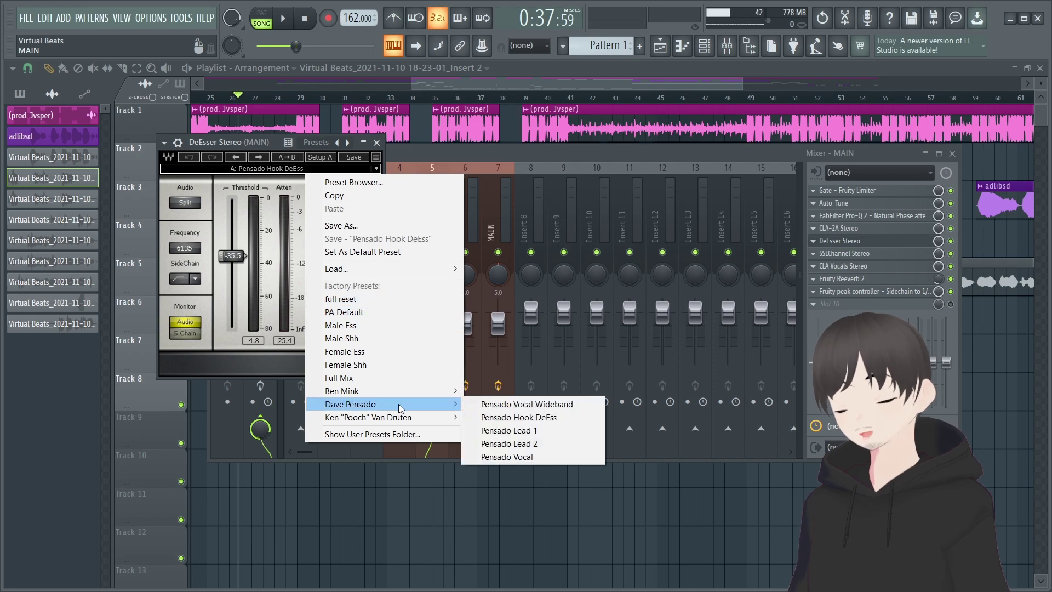
click(518, 430)
click(839, 241)
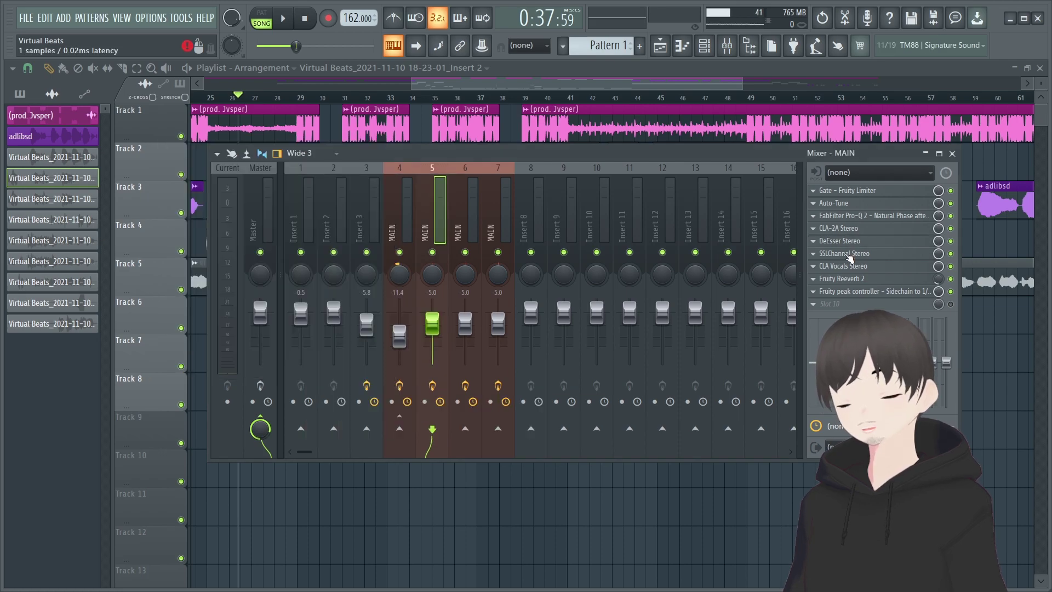
click(844, 253)
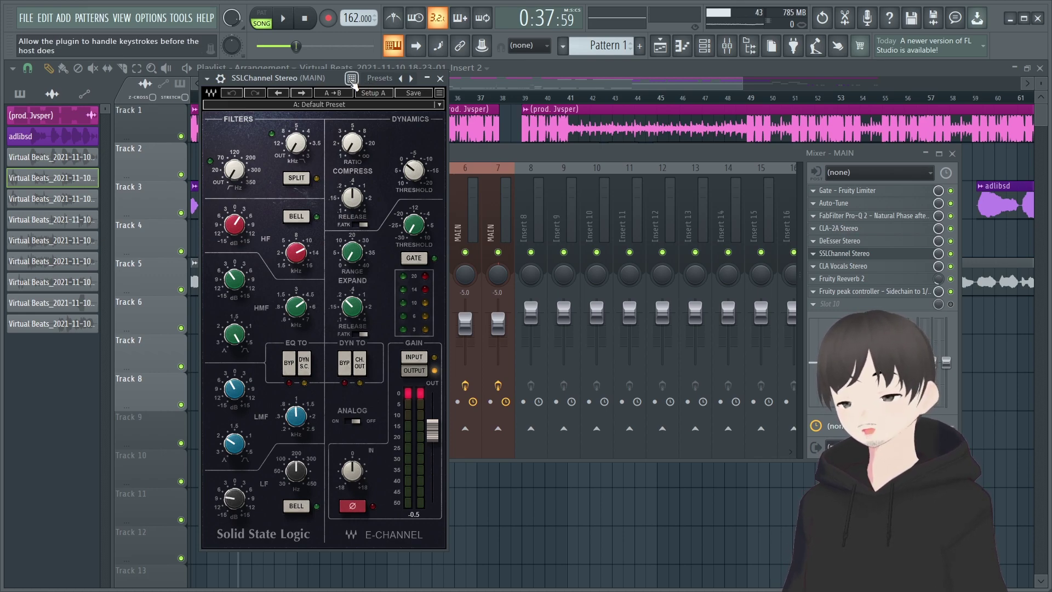
Close the SSL Channel and look through the CLA Vocals and Reeverb 2 plugins
drag(340, 81, 609, 63)
click(876, 254)
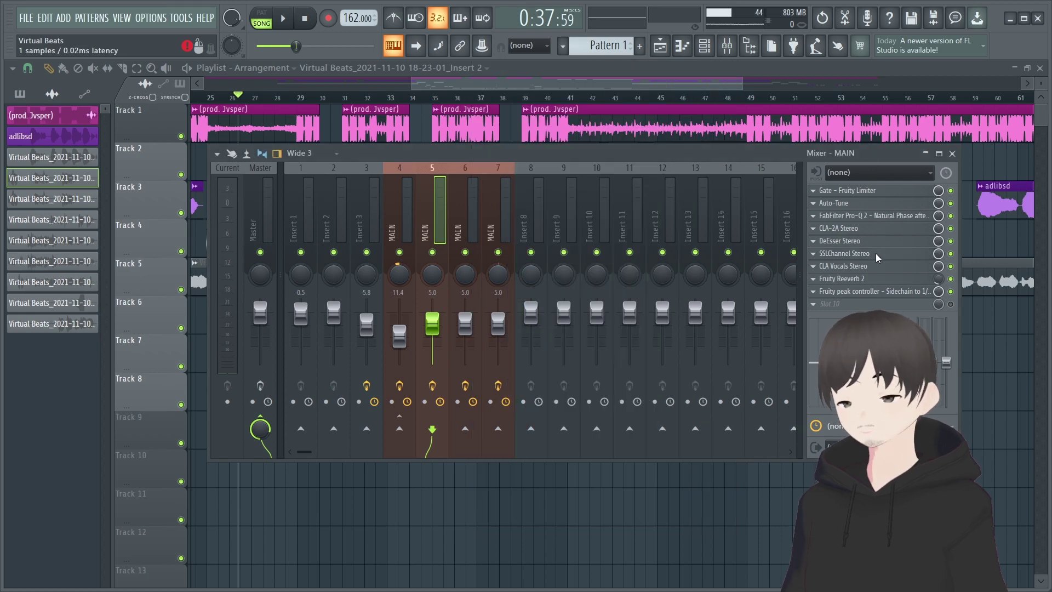
click(843, 278)
click(843, 278)
click(848, 267)
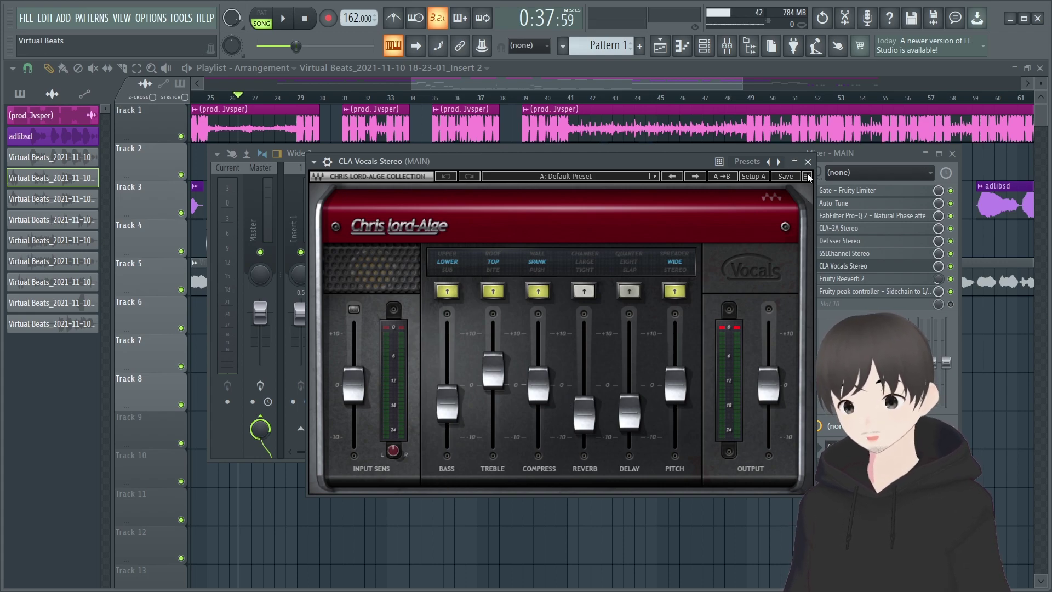
click(872, 279)
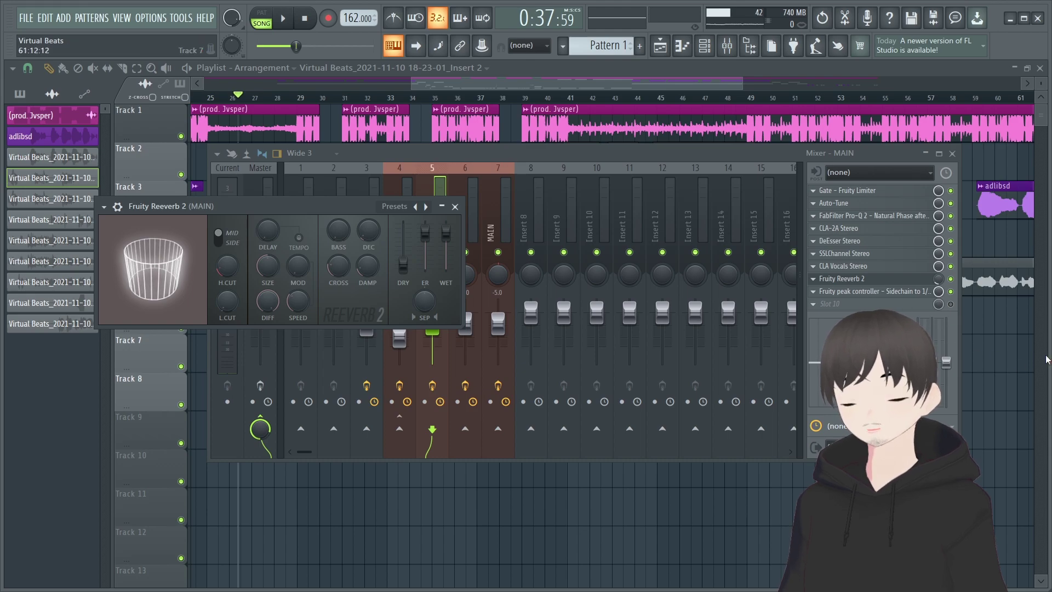
click(875, 291)
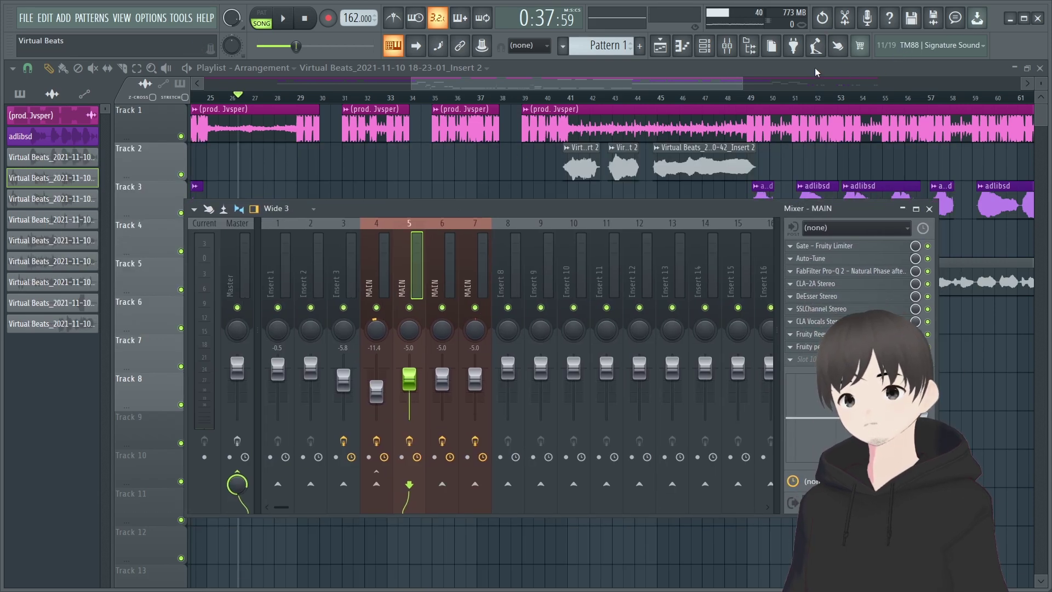
Bring the playlist forward and zoom out over the whole vocal arrangement
drag(741, 84, 724, 83)
click(727, 45)
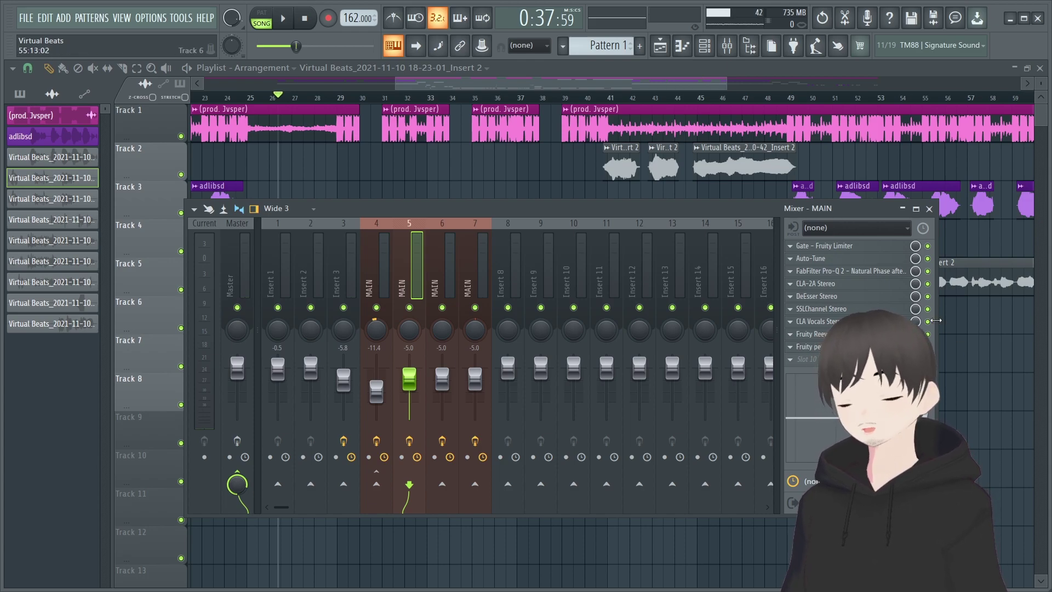
drag(390, 92, 197, 97)
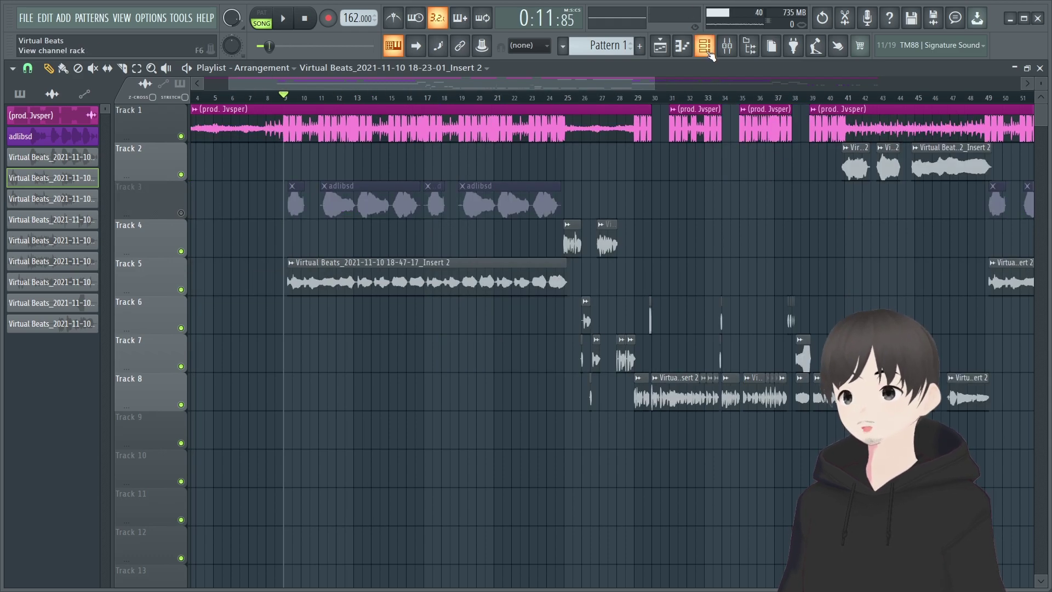
Play back the vocal mix with the mixer moved aside, then stop and toggle the mixer with F9
click(729, 48)
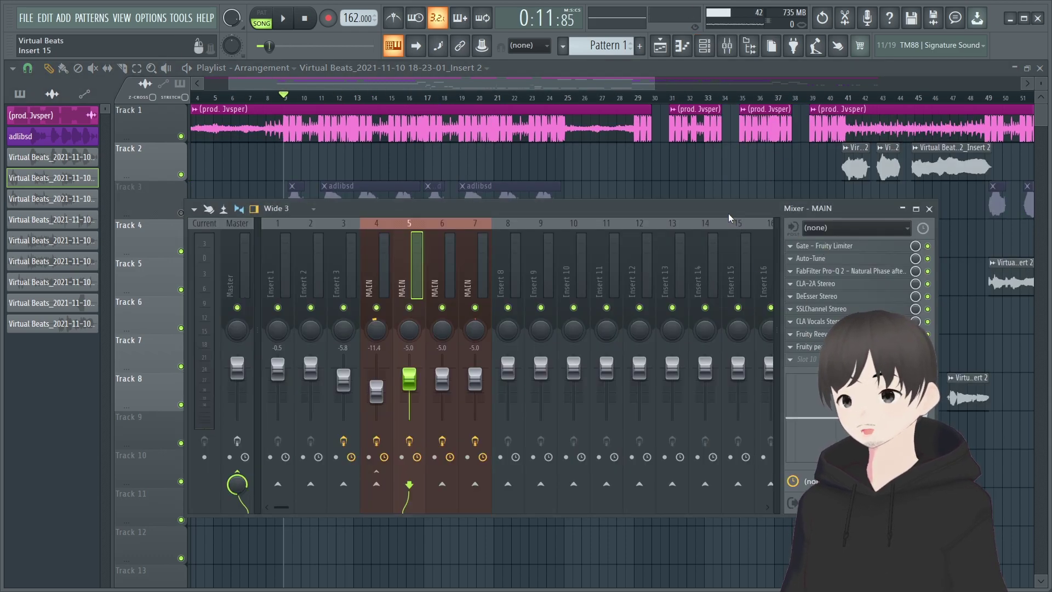
drag(734, 246, 723, 374)
key(space)
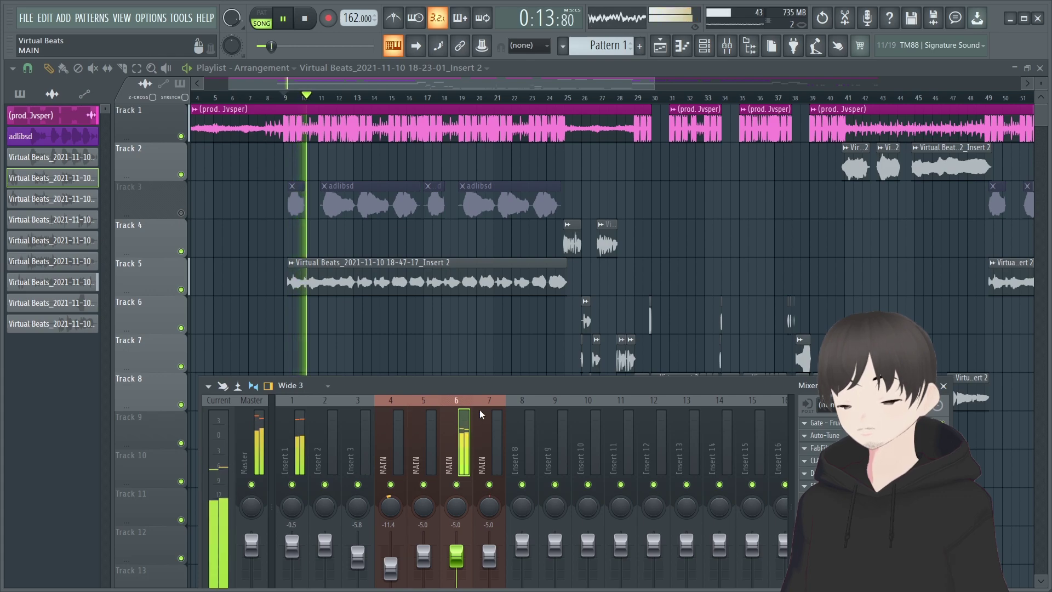
drag(476, 381, 479, 260)
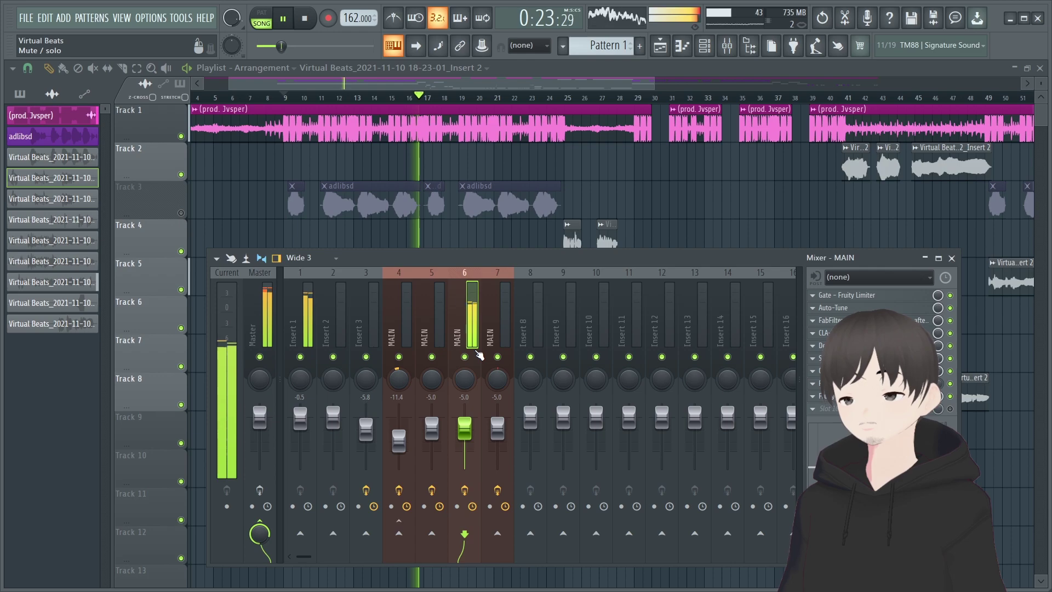
key(space)
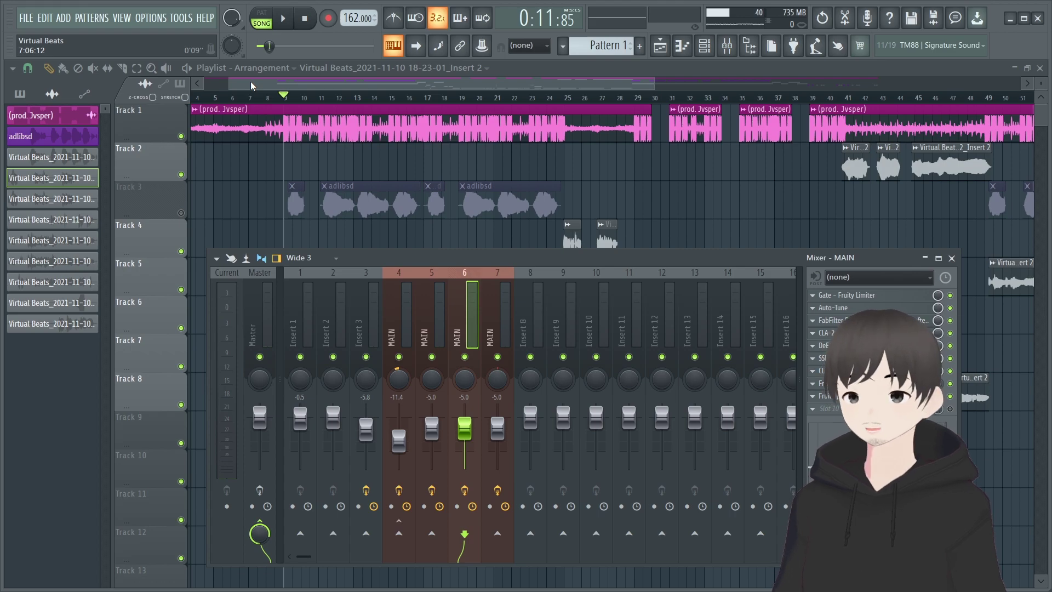
key(F9)
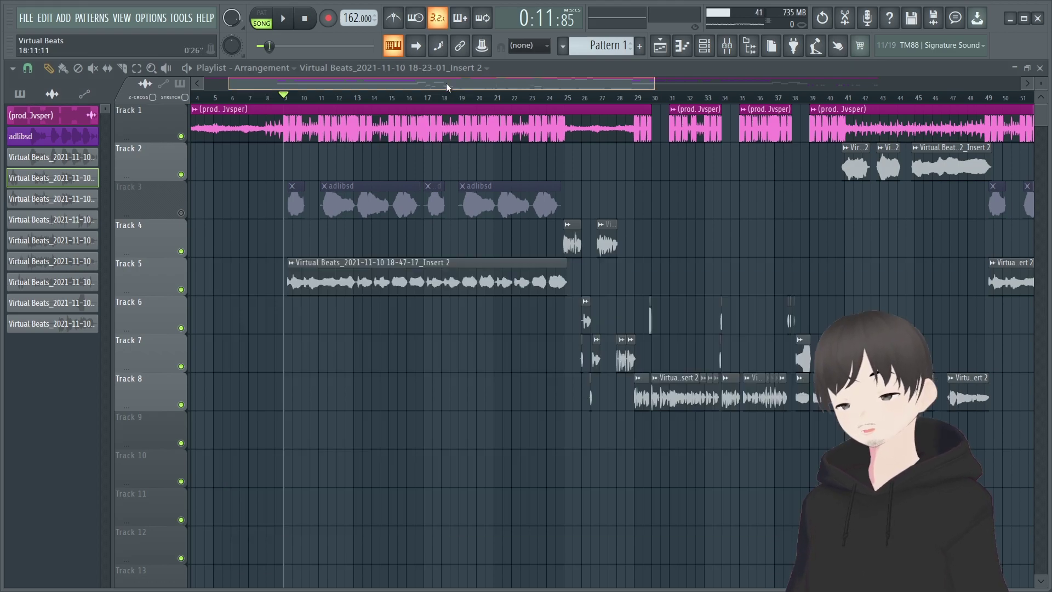
drag(446, 83, 425, 81)
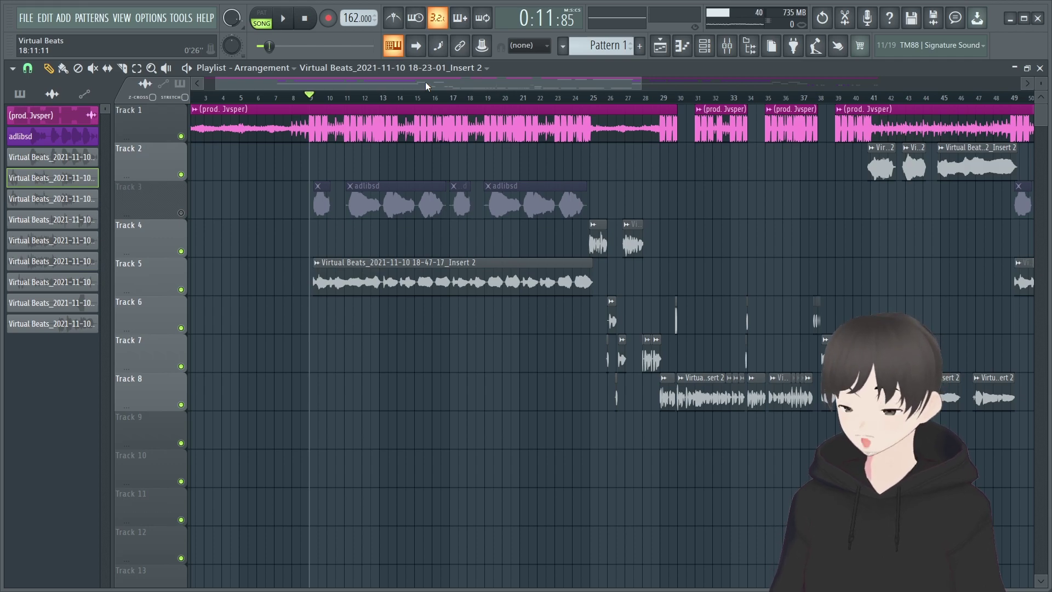
key(F9)
Open the adlibsd channel's mixer insert 4 and inspect its Parametric EQ and Fruity Reeverb 2
double_click(469, 208)
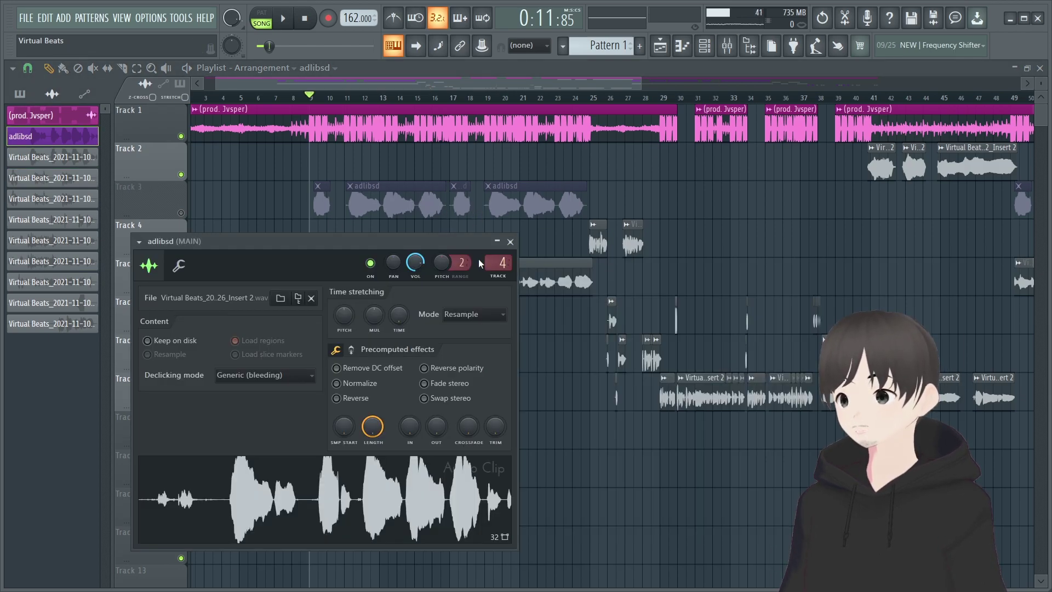
double_click(494, 258)
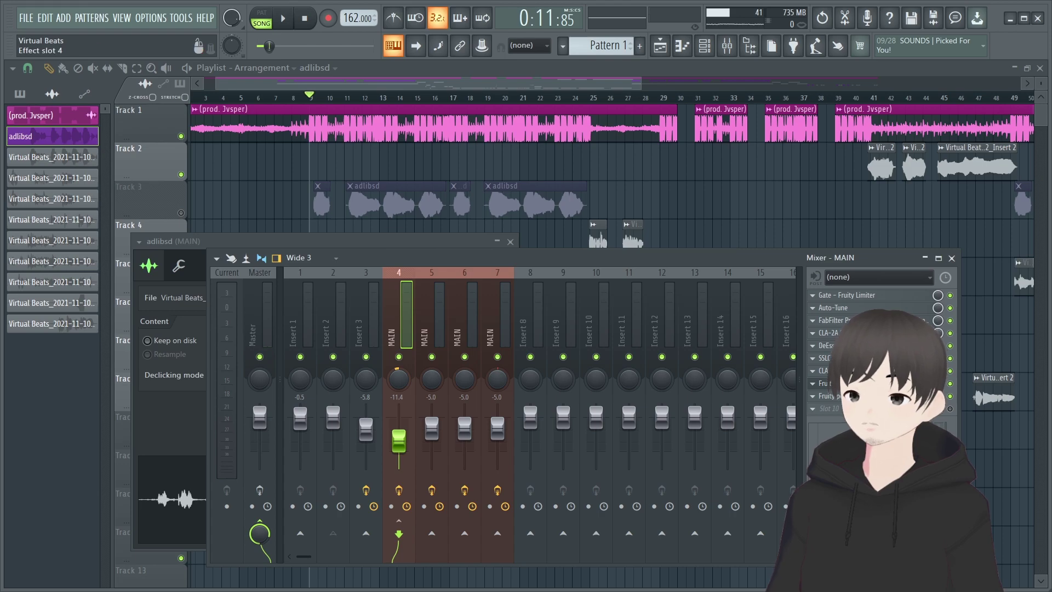
click(838, 383)
click(839, 383)
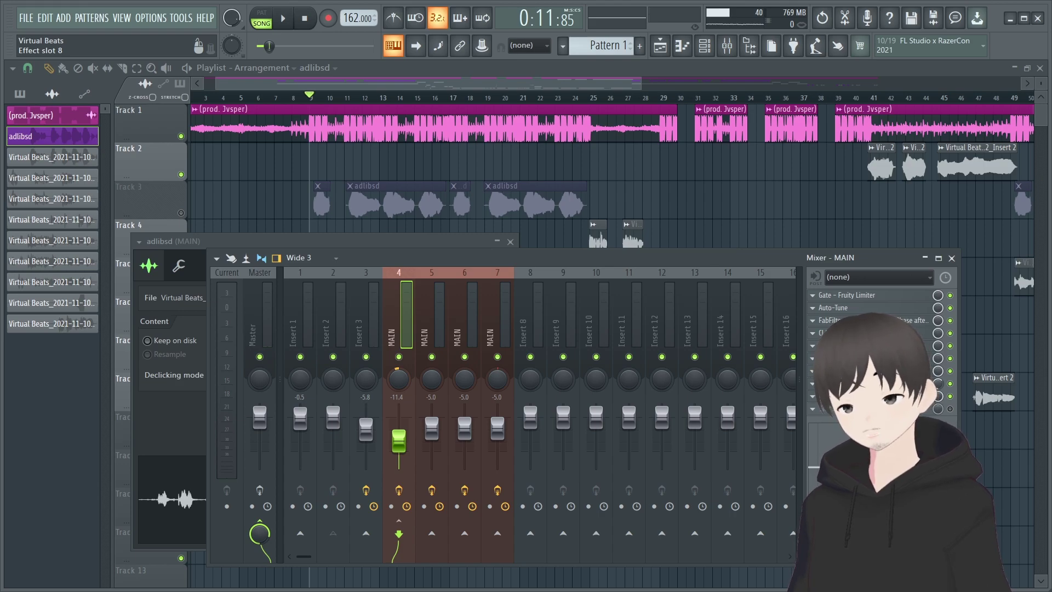
click(838, 384)
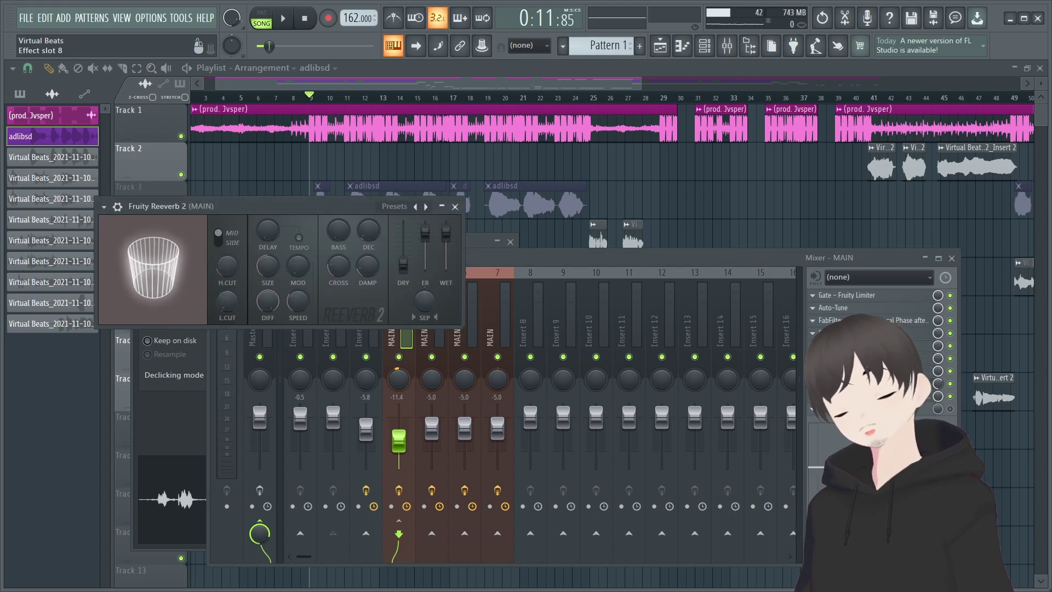
Close the floating windows and audition the Track 3 ad-libs soloed, then unmute Track 1
key(F12)
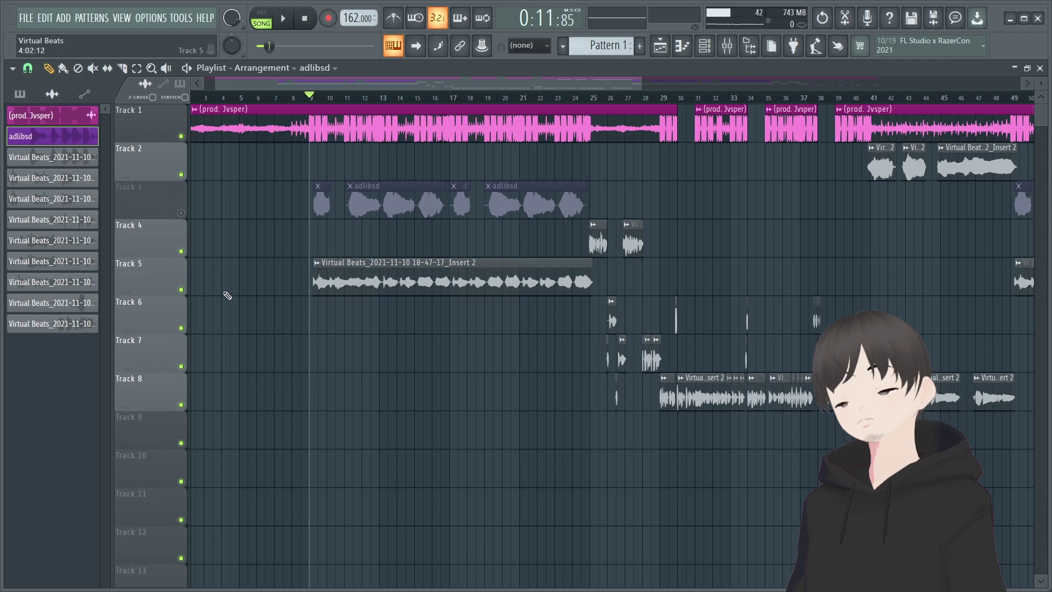
key(space)
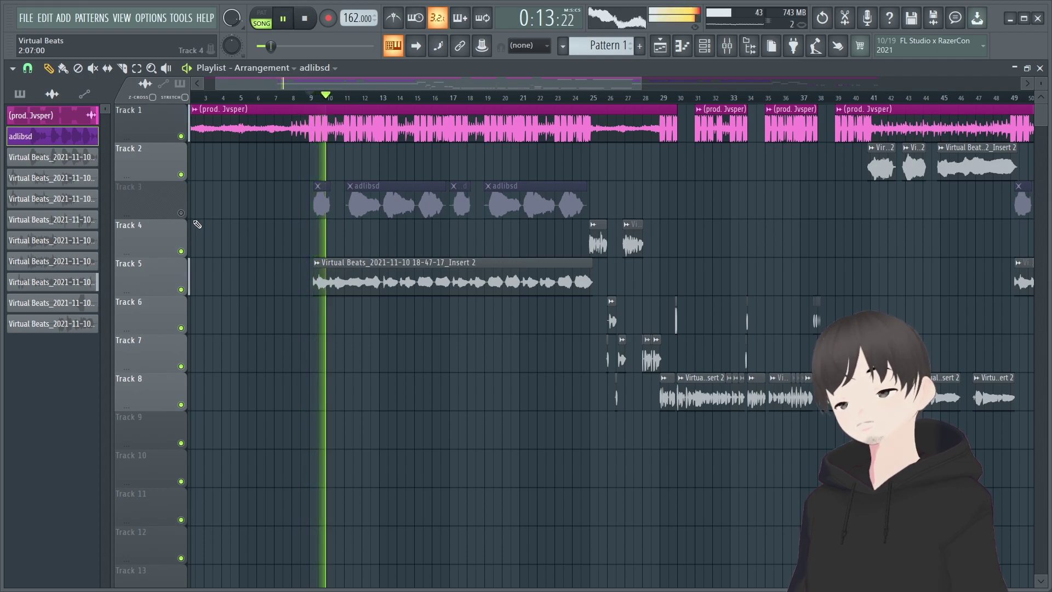
right_click(181, 213)
key(space)
key(space)
key(space)
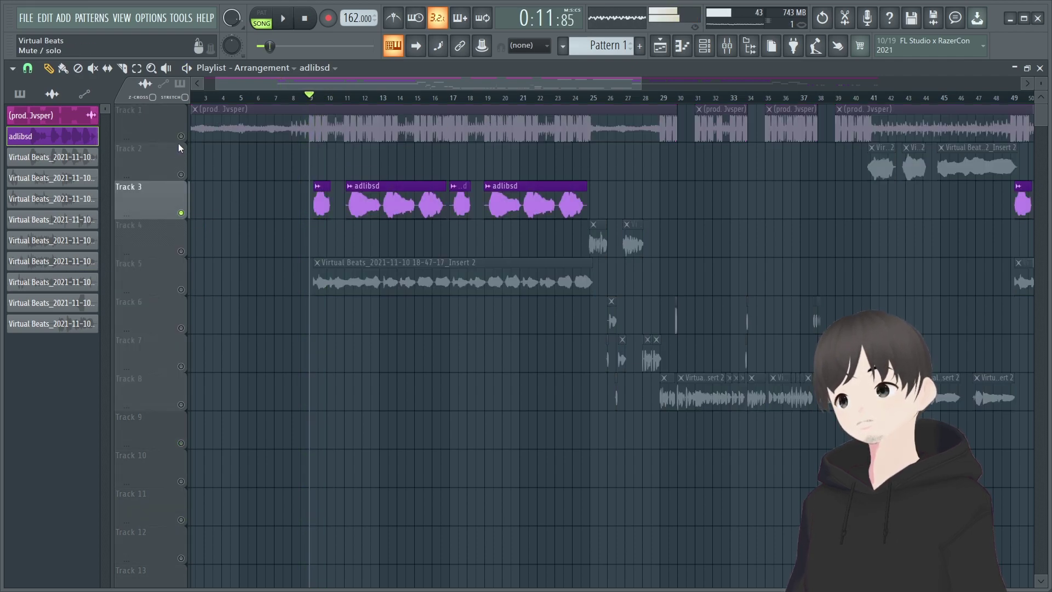
click(185, 141)
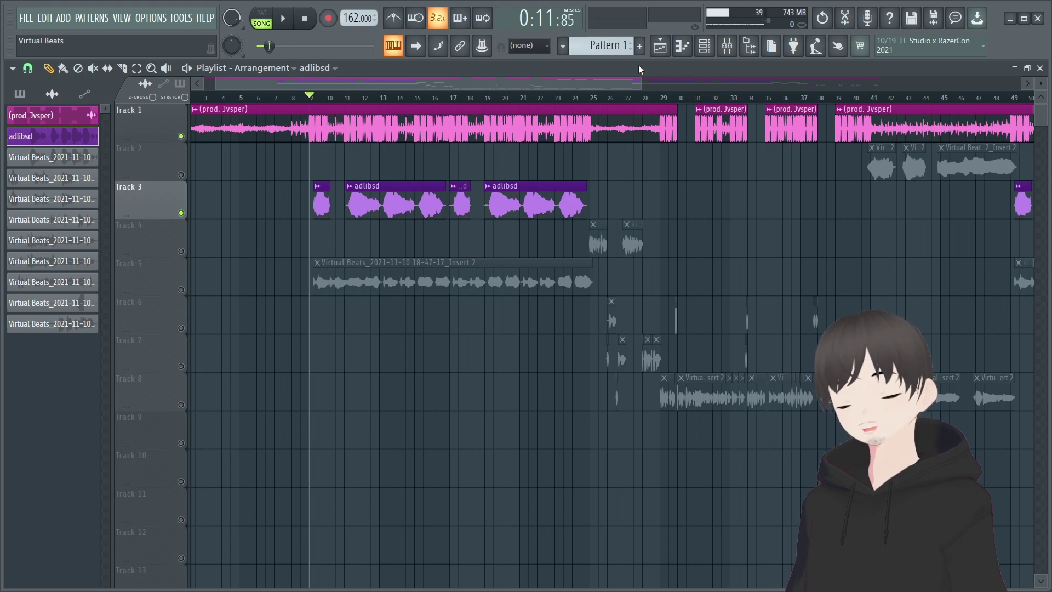
Unmute Track 5 and play from bar 8 with and without the Track 3 ad-libs
drag(640, 79, 541, 79)
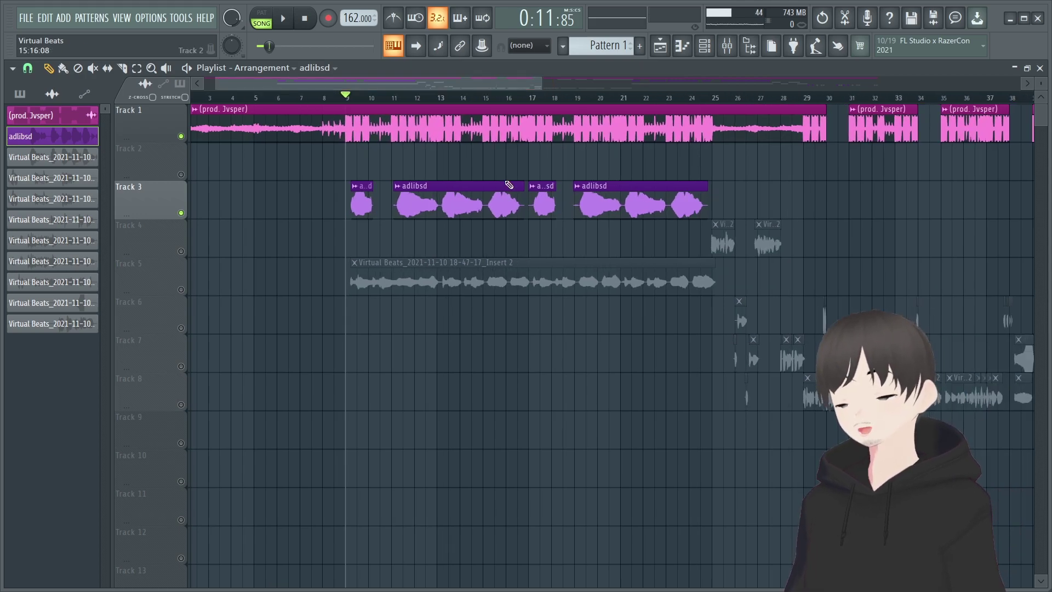
click(181, 290)
click(181, 213)
click(321, 99)
key(space)
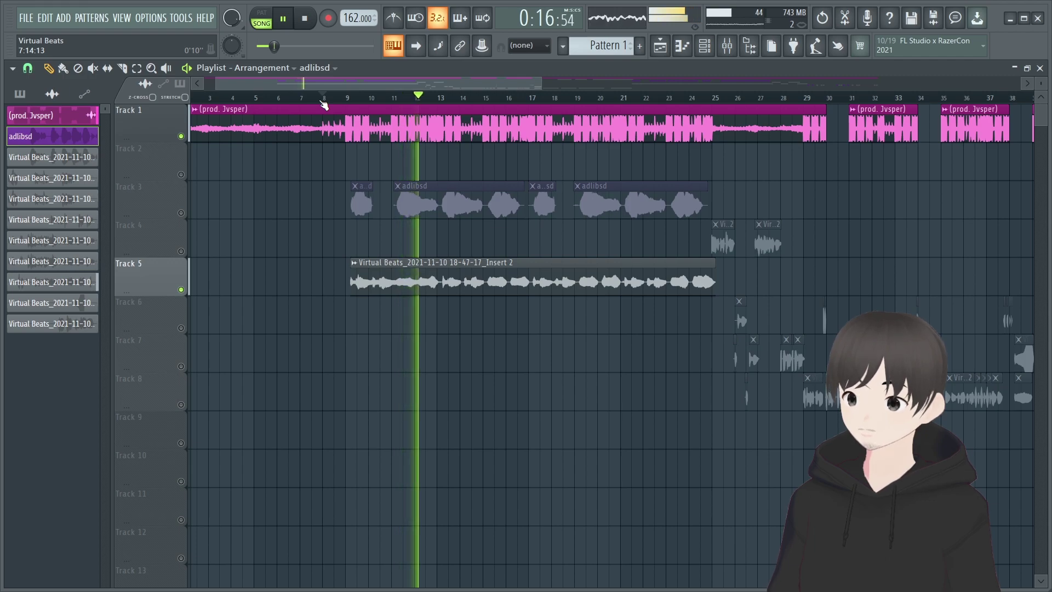
key(space)
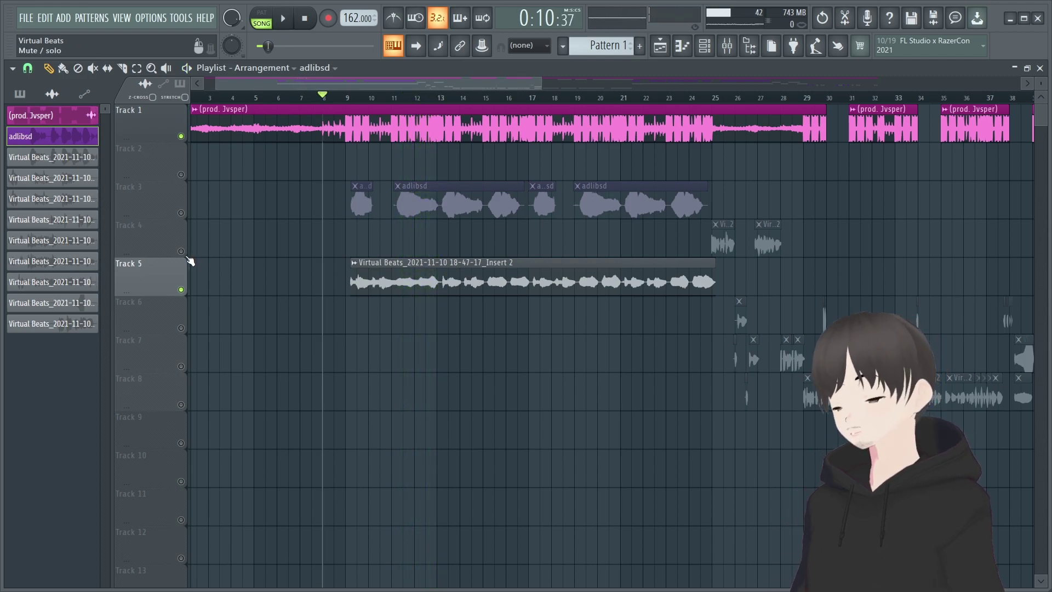
click(183, 215)
key(space)
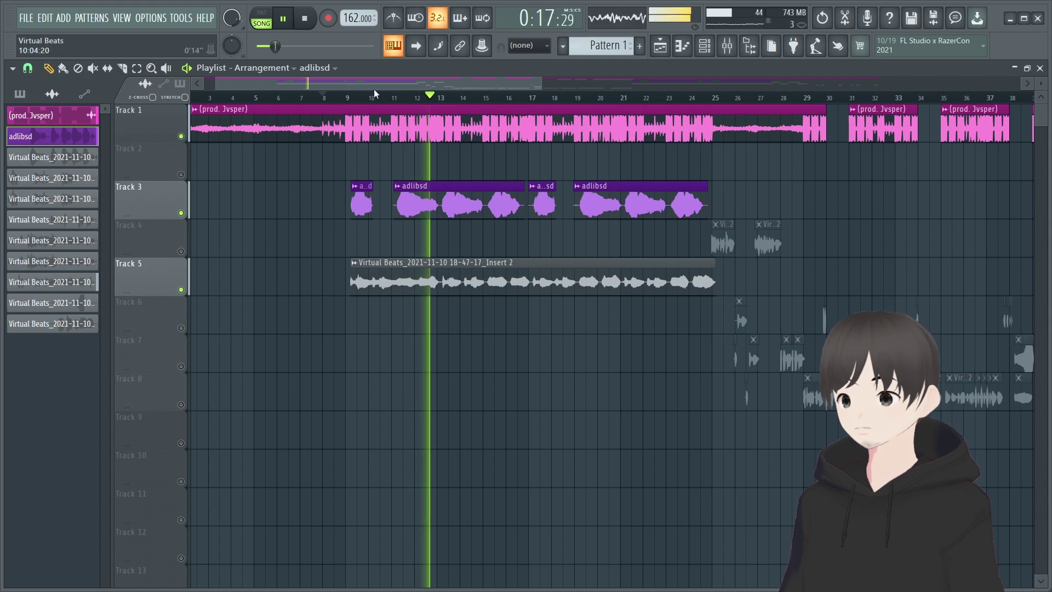
drag(376, 88, 436, 87)
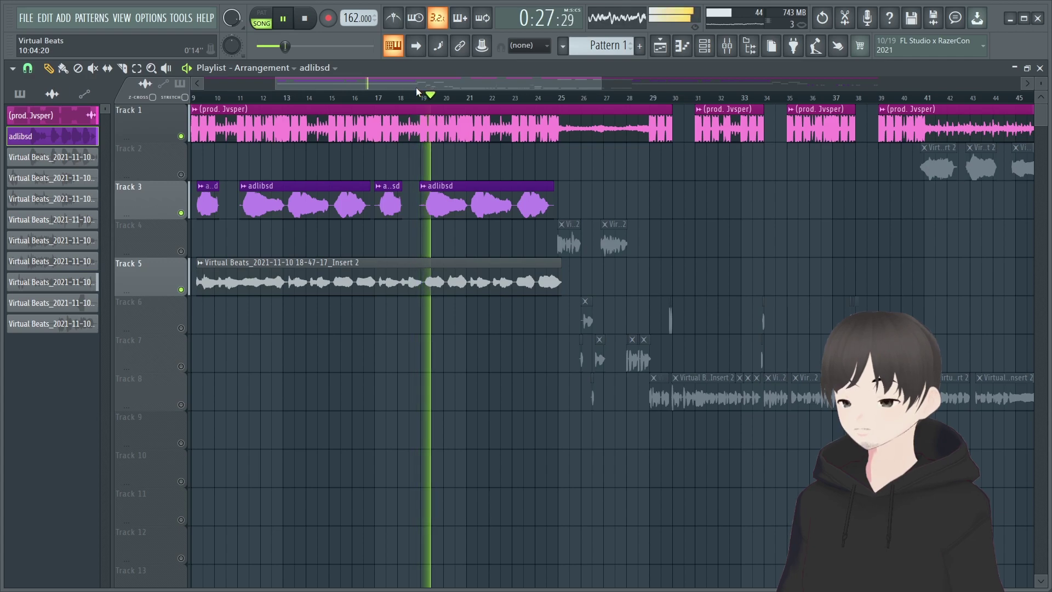
Stop playback, move the song position to bar 41 and unmute Track 2
key(space)
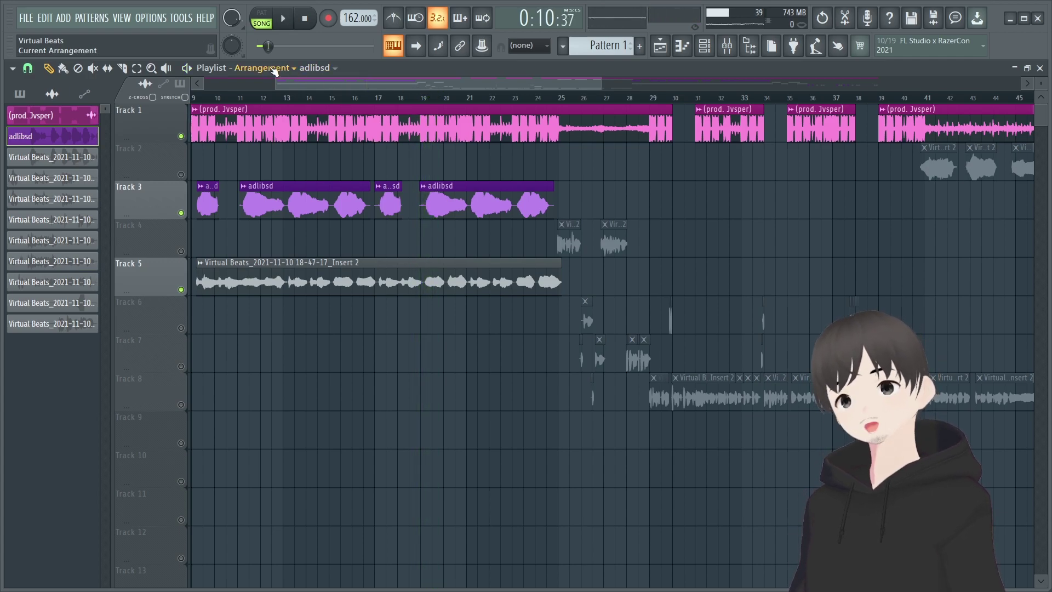
drag(601, 82, 914, 81)
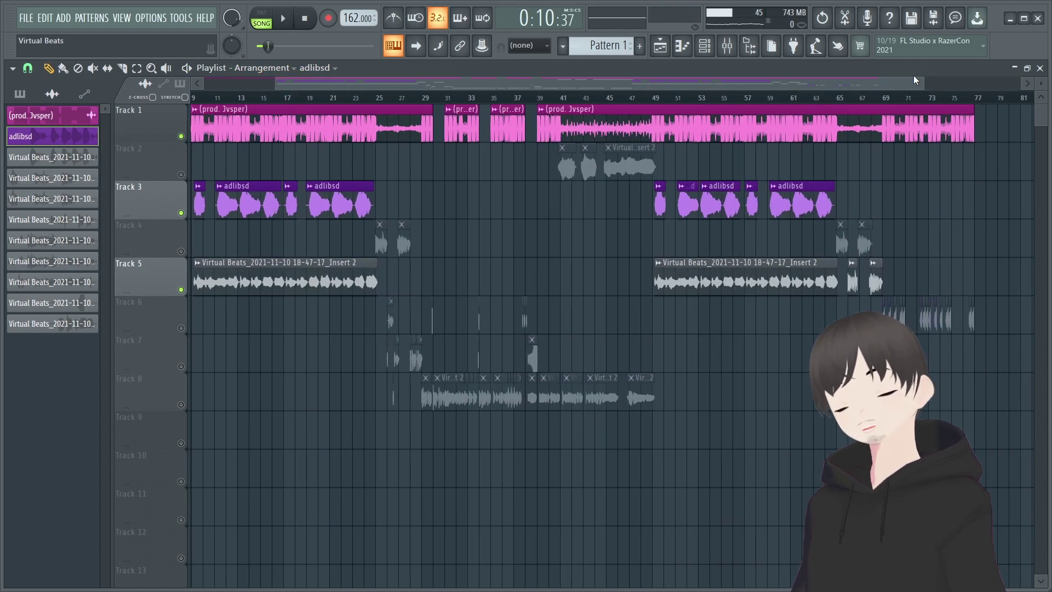
click(565, 87)
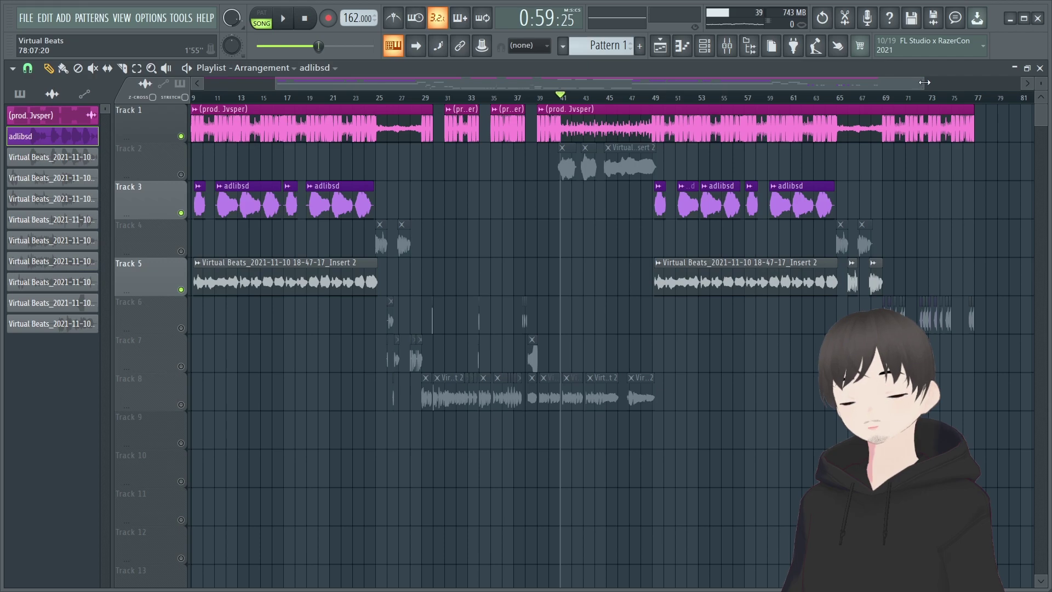
drag(925, 82, 663, 86)
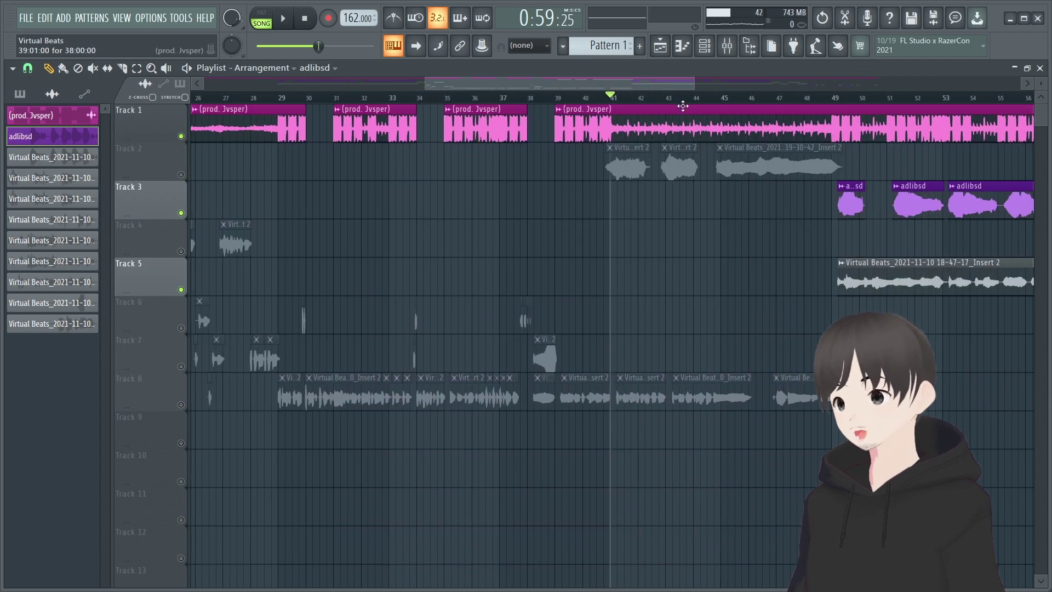
click(184, 175)
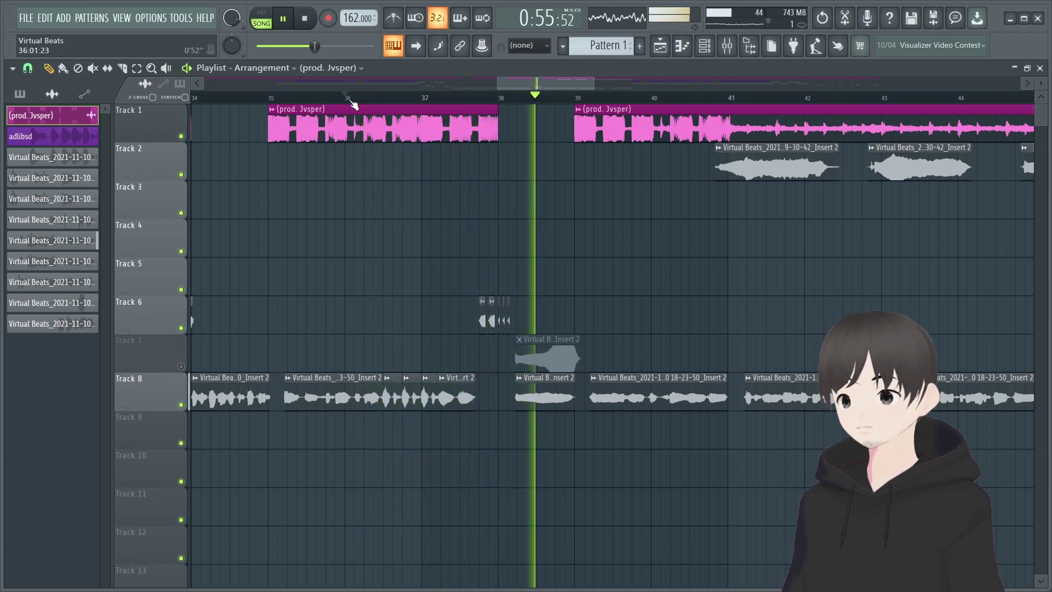
Recolour the Track 7 vocal clip Metallic Violet, then mute Track 7 and play to compare
key(space)
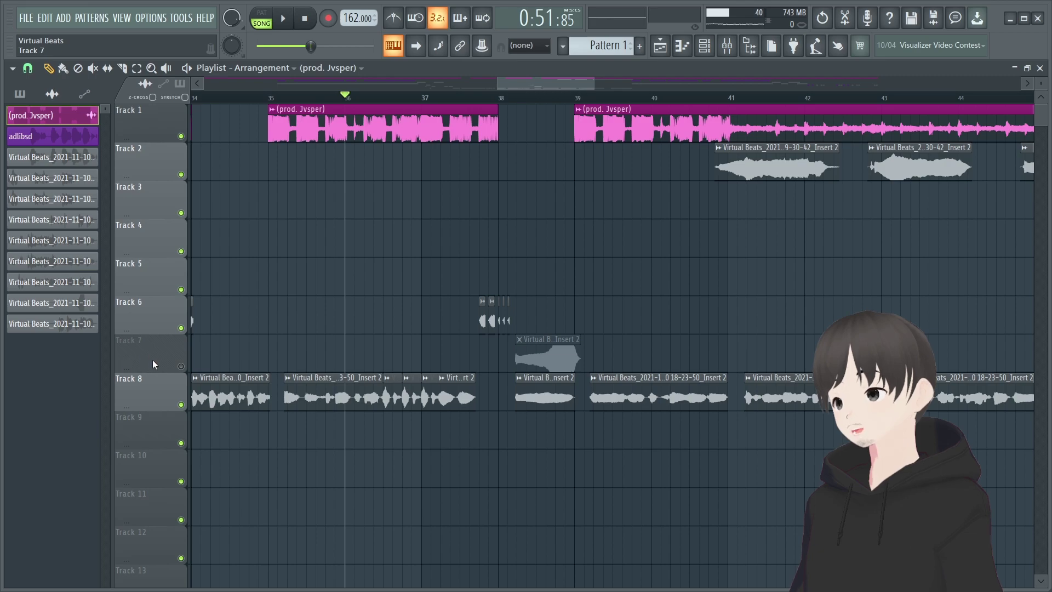
click(181, 366)
click(522, 344)
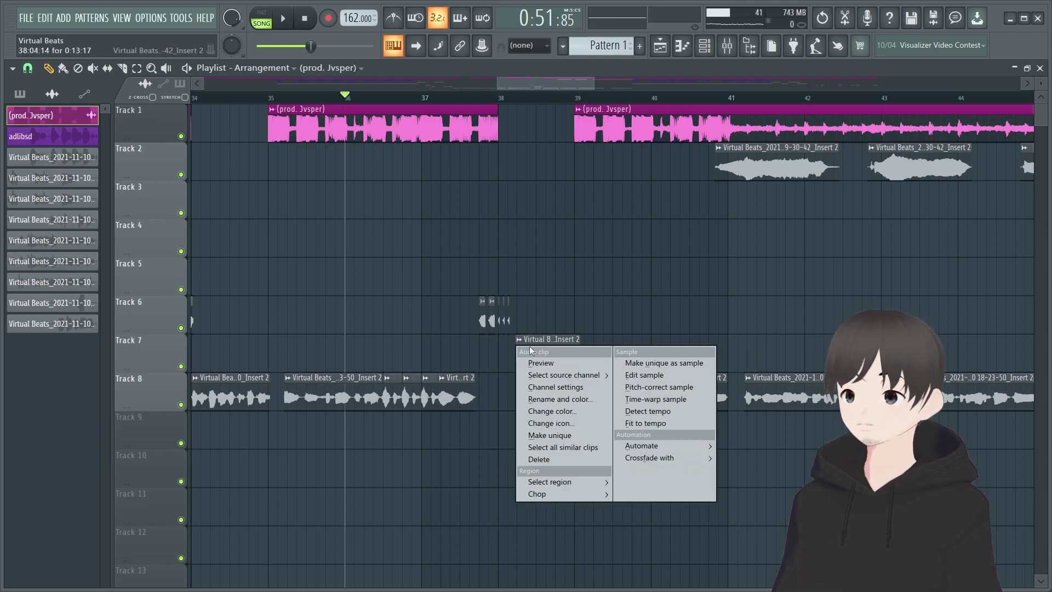
click(580, 416)
click(605, 327)
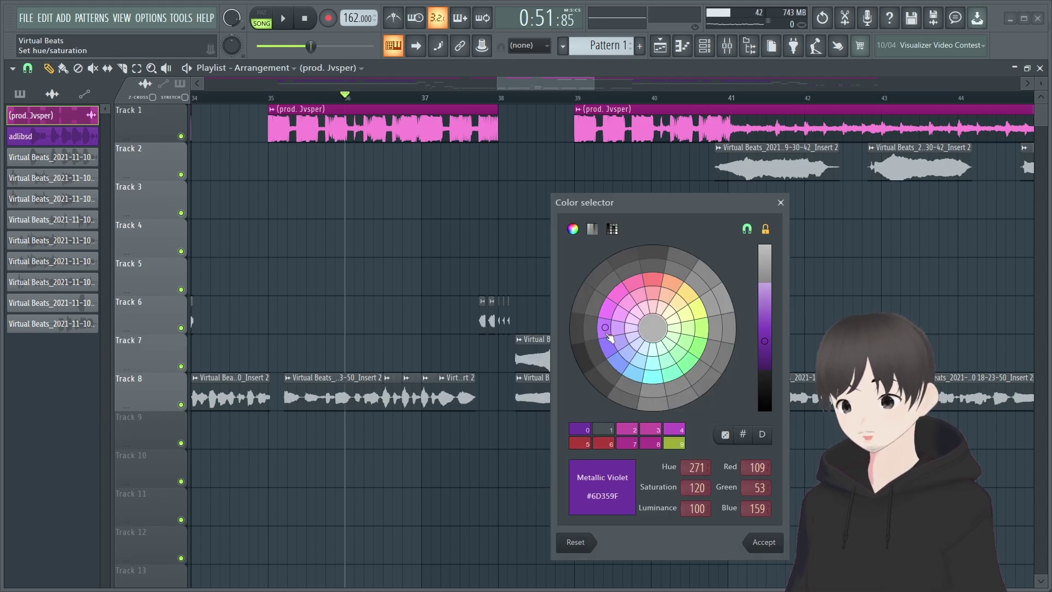
click(761, 540)
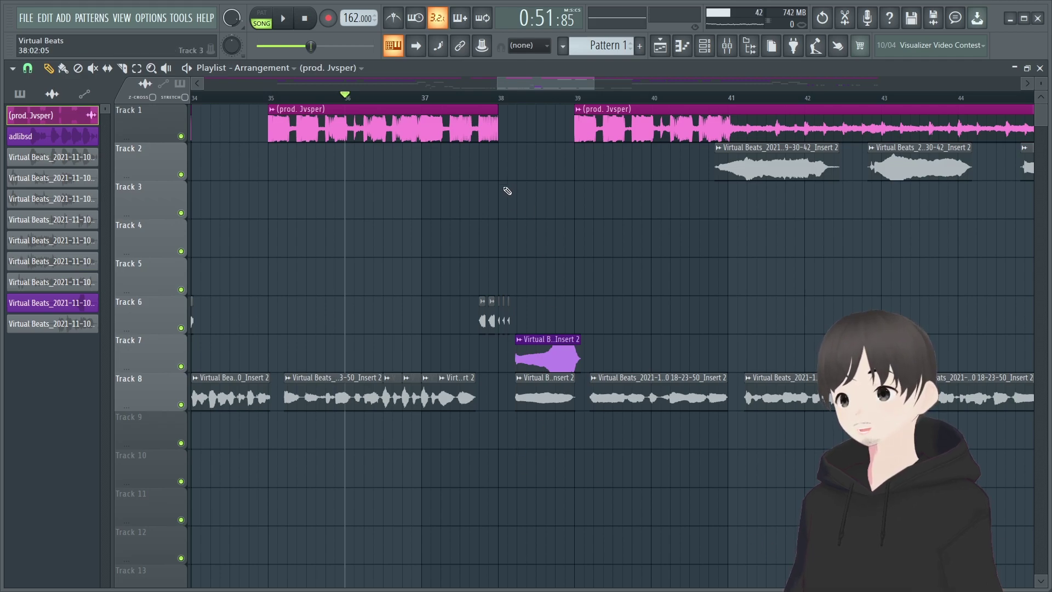
click(181, 367)
key(space)
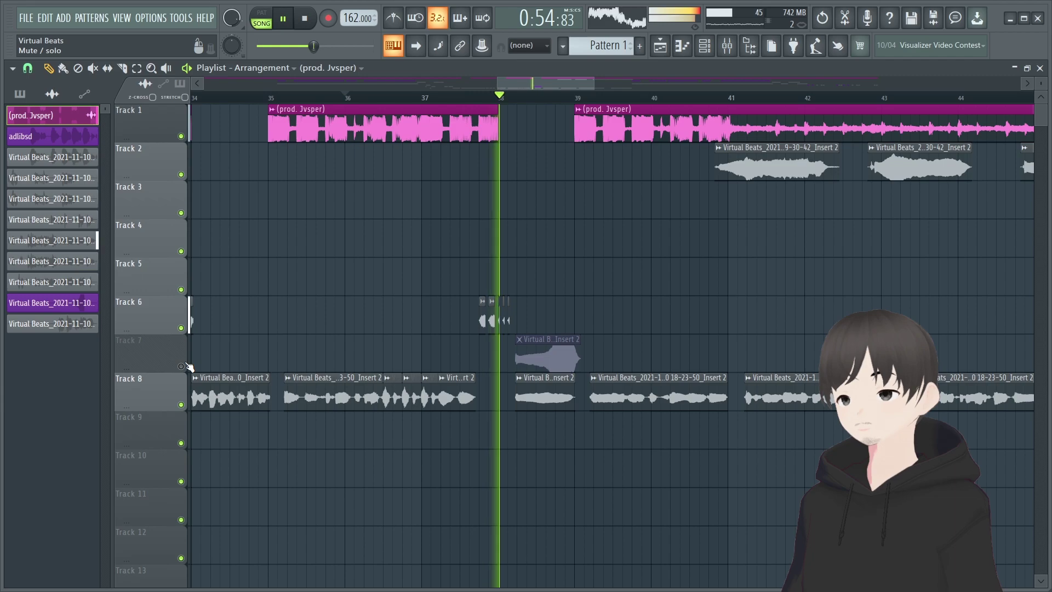
Unmute Track 7 and play the section from bar 36
key(space)
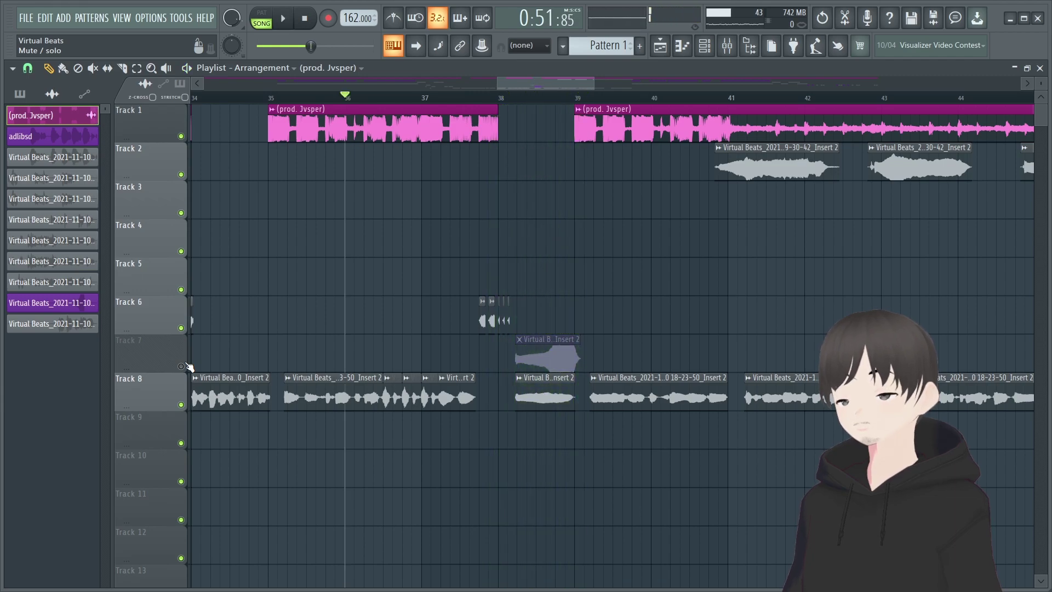
click(182, 366)
key(space)
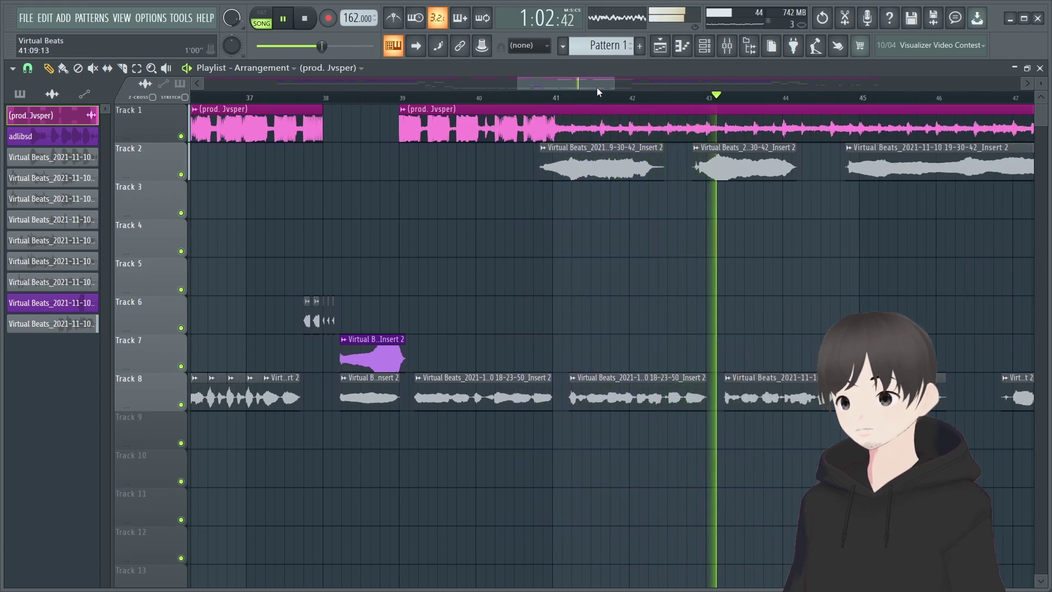
Stop playback and zoom the playlist out from bars 37–59 to the whole arrangement
drag(614, 83, 724, 108)
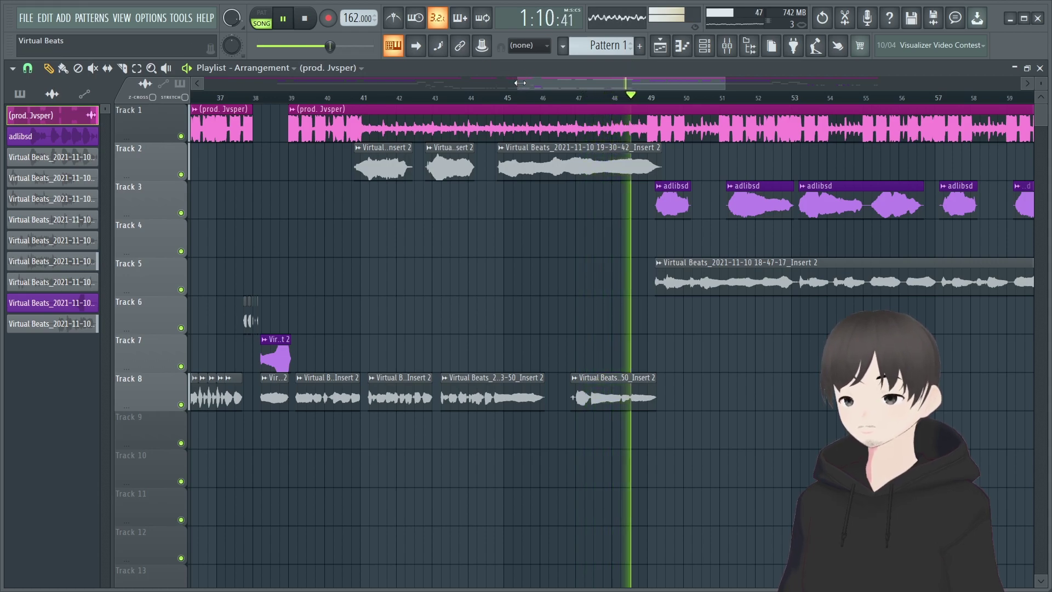
key(space)
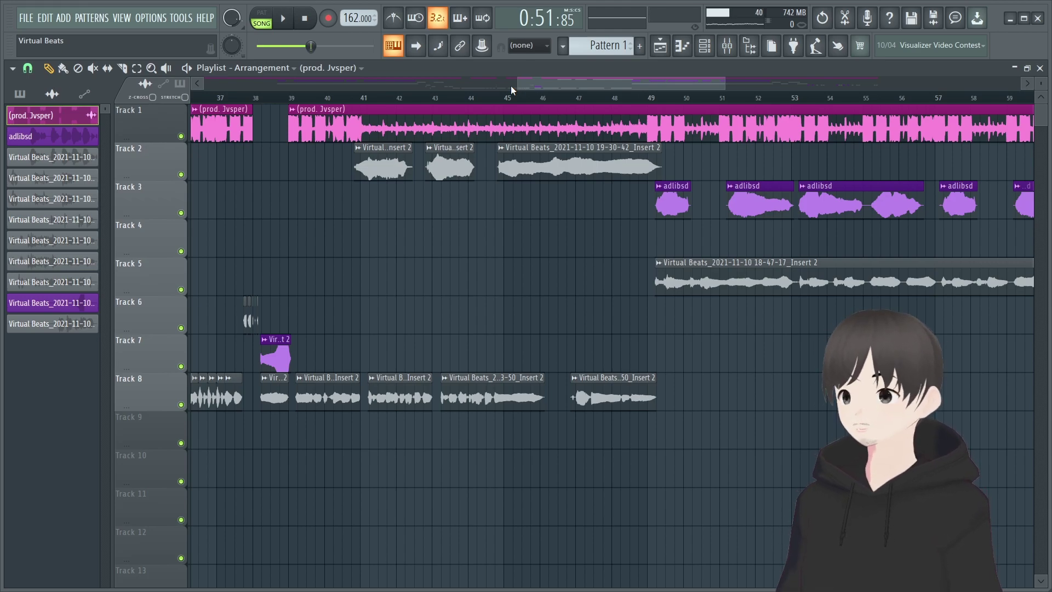
drag(526, 86, 249, 86)
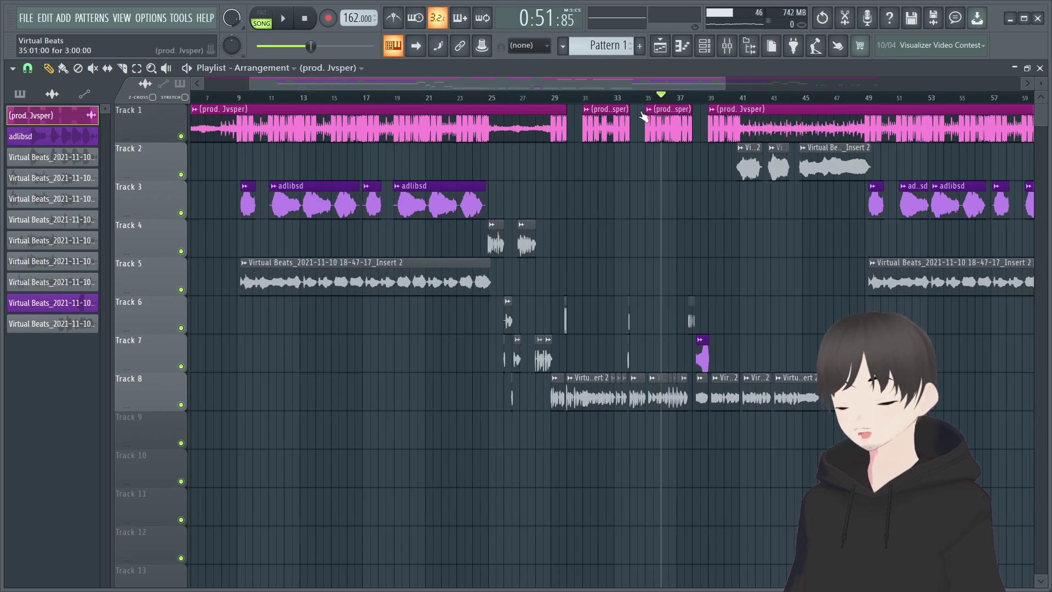
drag(726, 83, 1022, 82)
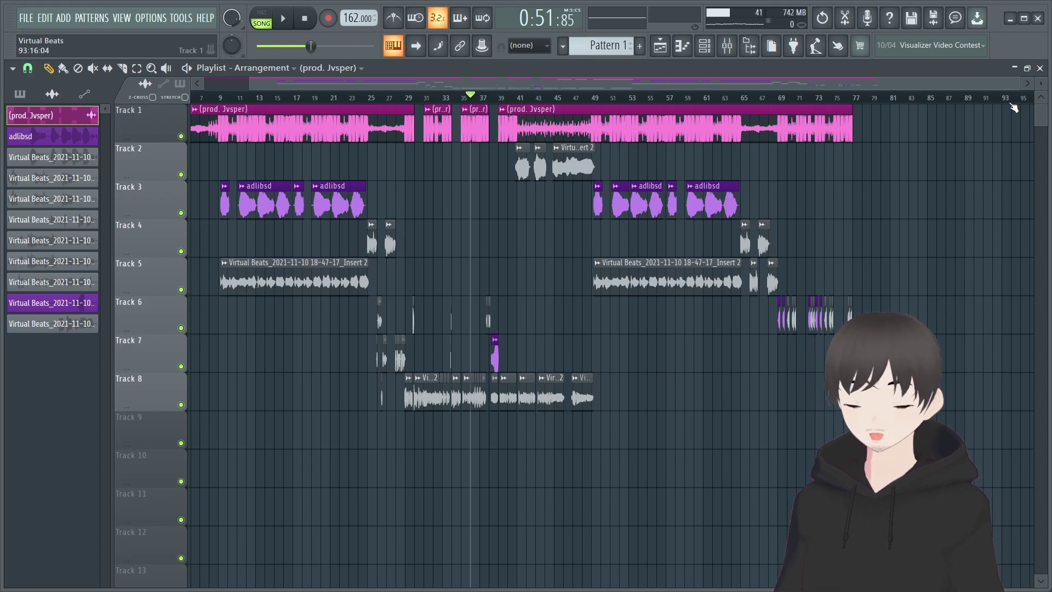
Zoom to bars 14–29 and set the Track 4 clip's declicking to Out only (no bleeding)
drag(1019, 89, 446, 87)
double_click(449, 241)
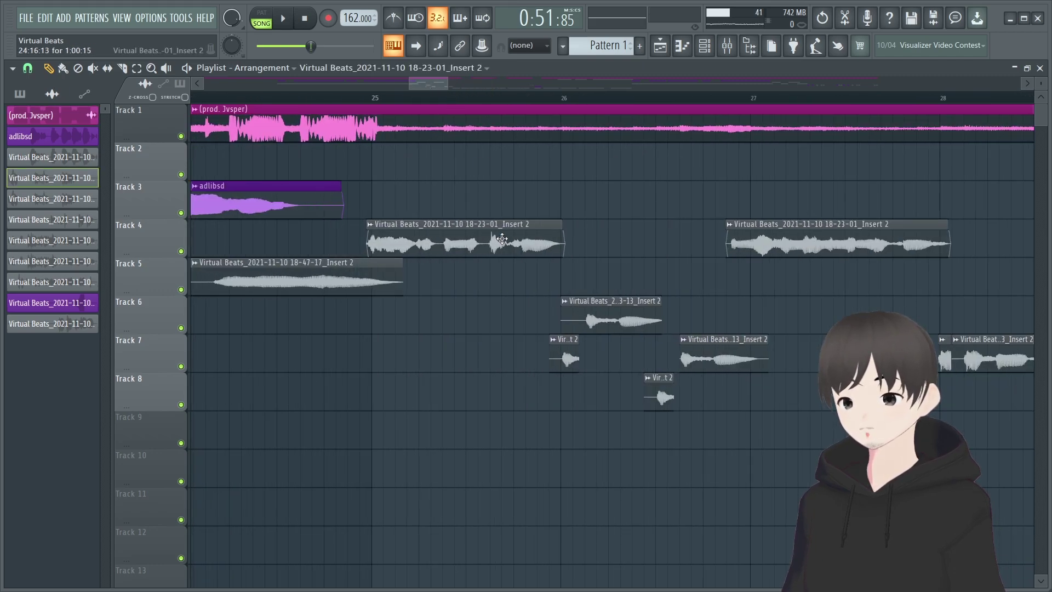
click(266, 374)
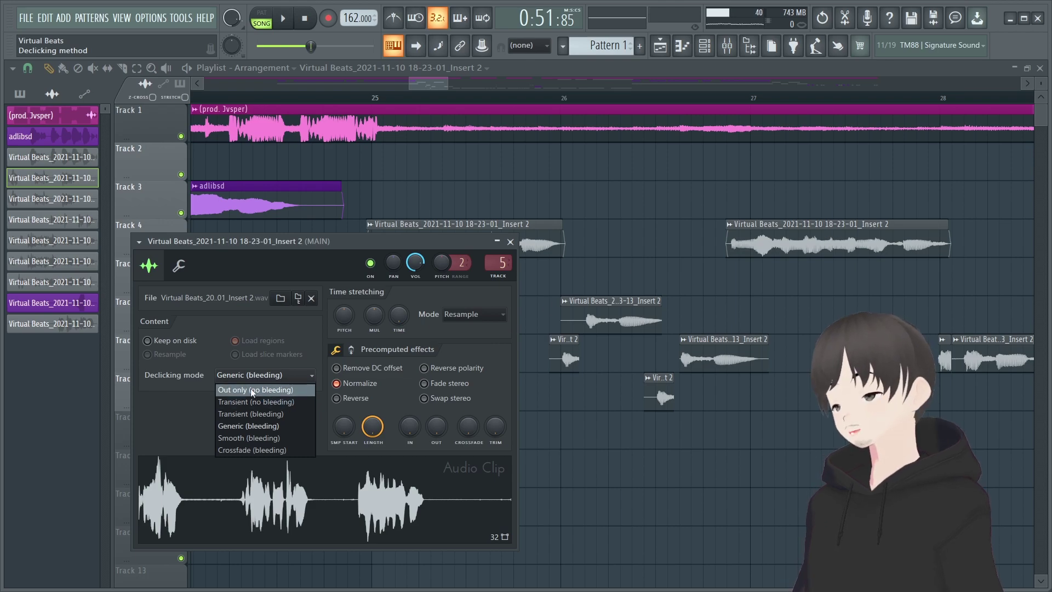
click(251, 393)
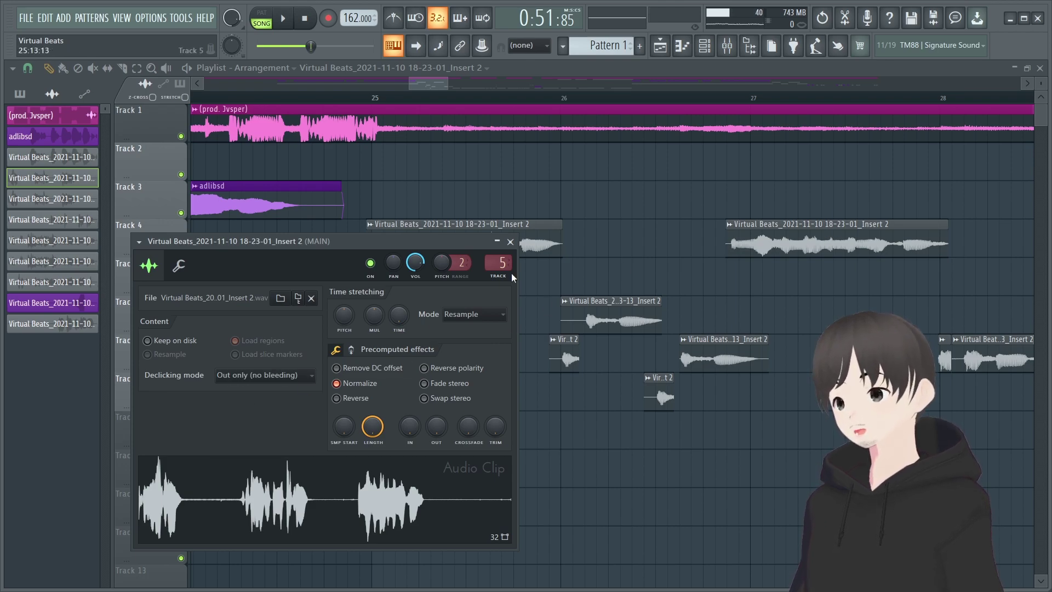
drag(426, 76, 445, 89)
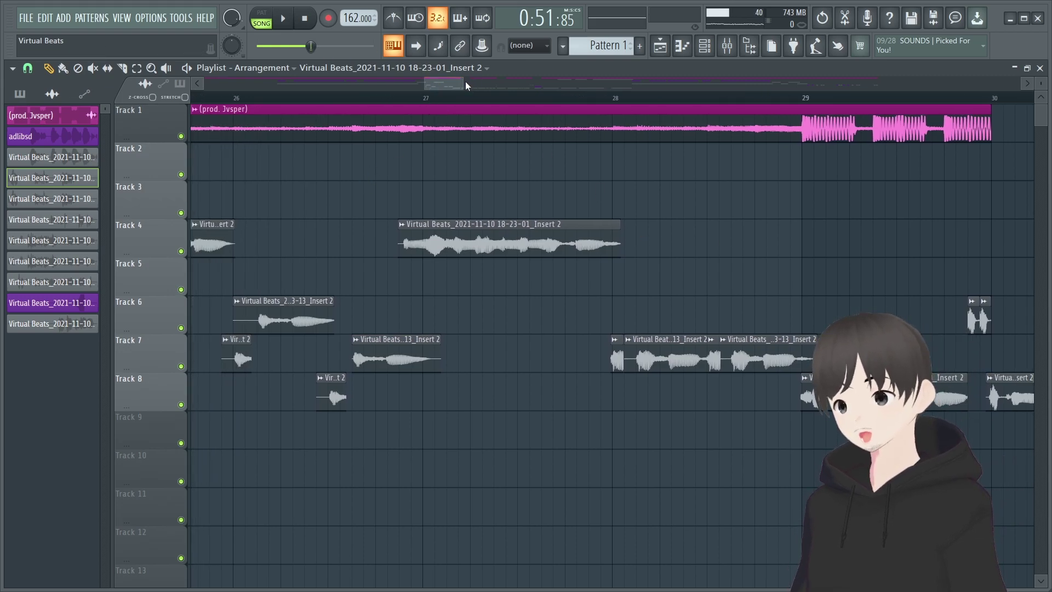
Zoom in on bars 22–28 and briefly play from bar 28
drag(467, 85, 470, 85)
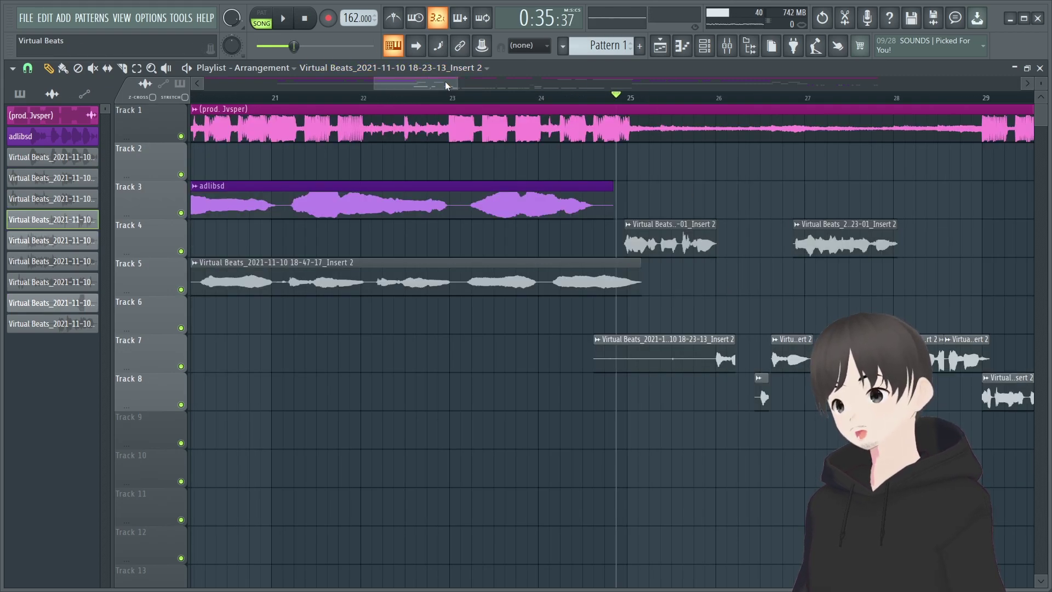
drag(455, 86, 420, 85)
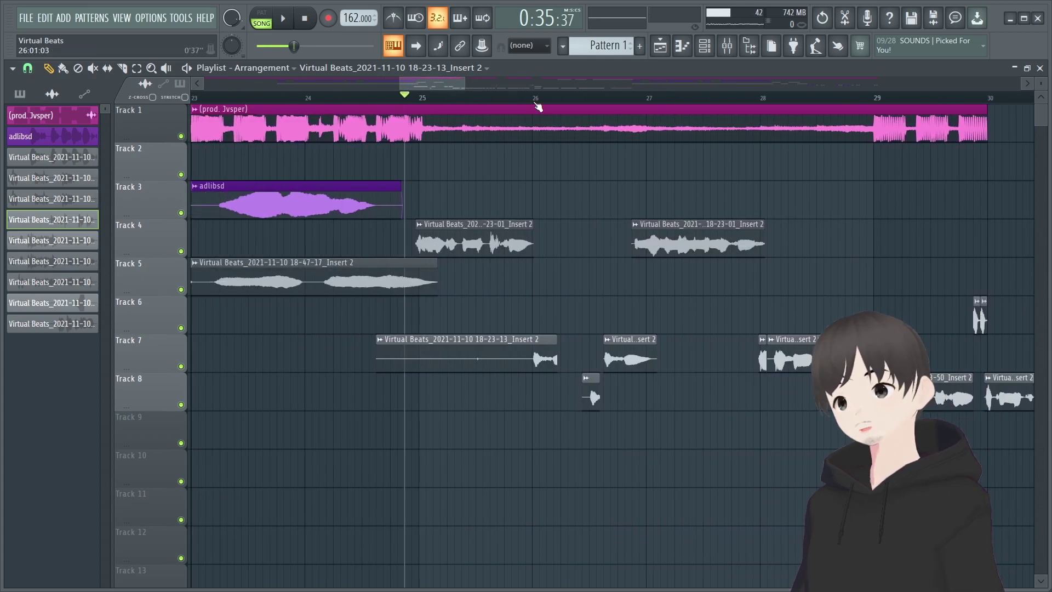
click(532, 97)
click(767, 98)
key(space)
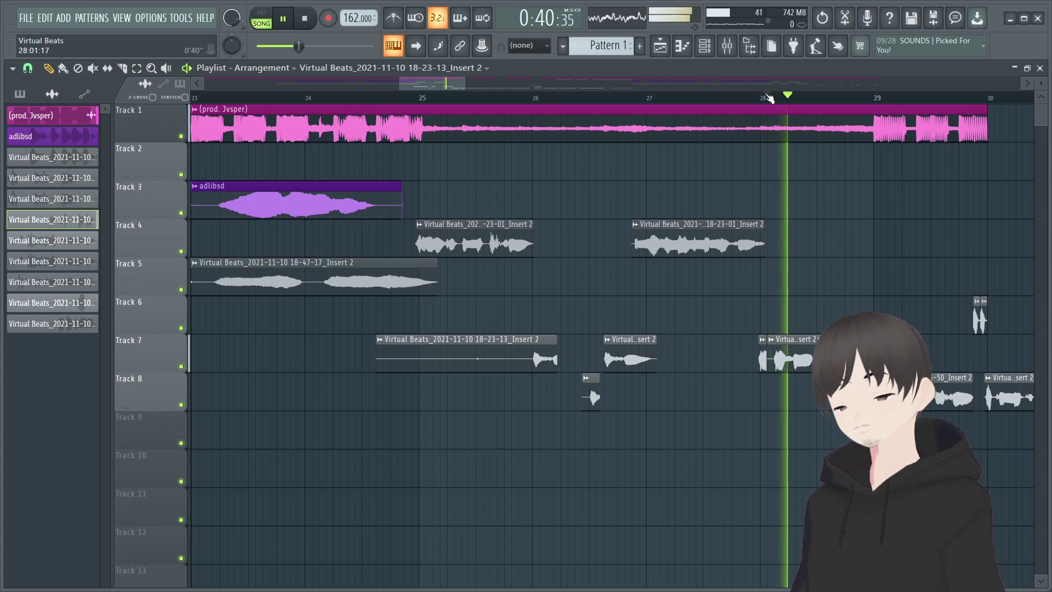
key(space)
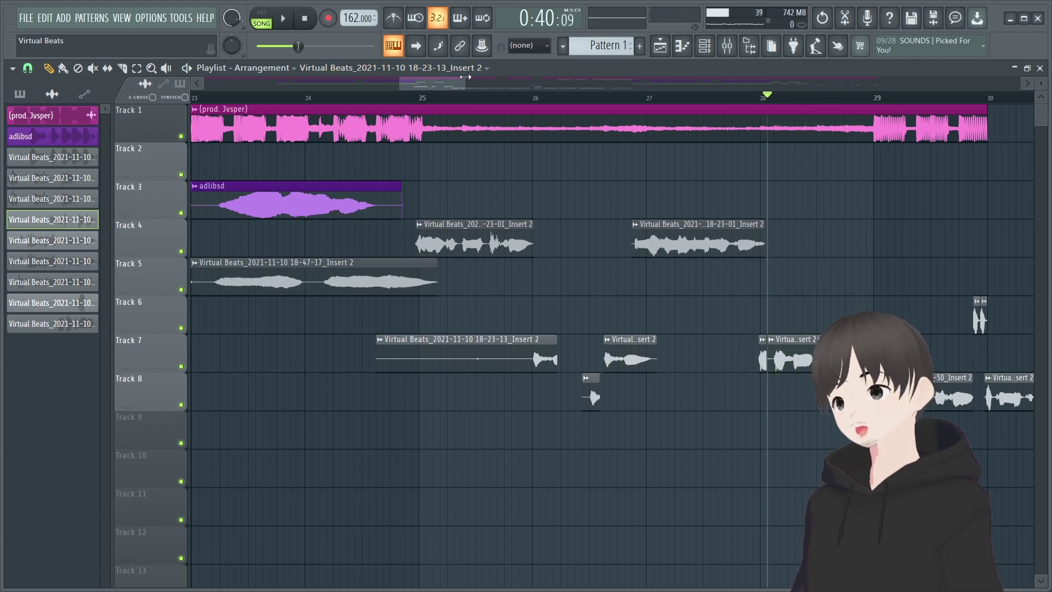
Zoom in on bars 28–33 and audition the section from bar 29
drag(465, 77, 222, 83)
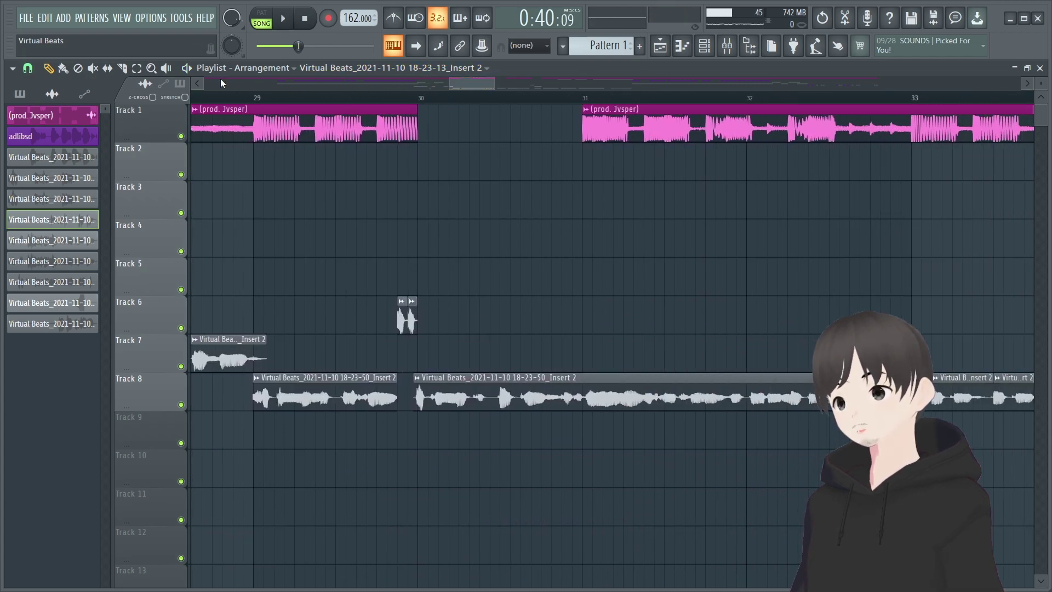
mouse_move(462, 80)
mouse_down()
mouse_move(492, 79)
mouse_move(437, 93)
mouse_move(450, 91)
mouse_up()
click(498, 97)
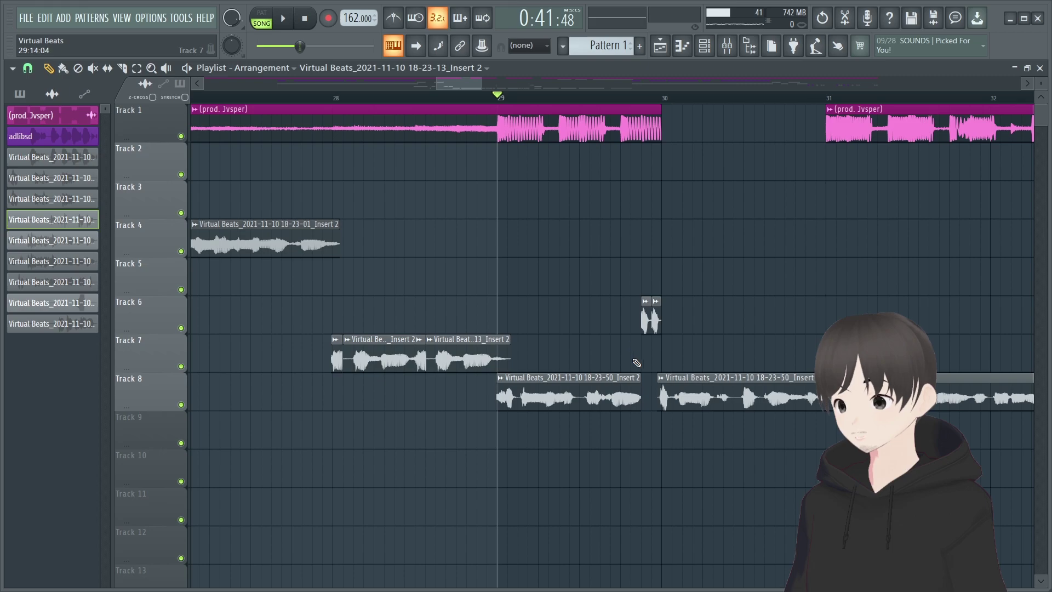
key(space)
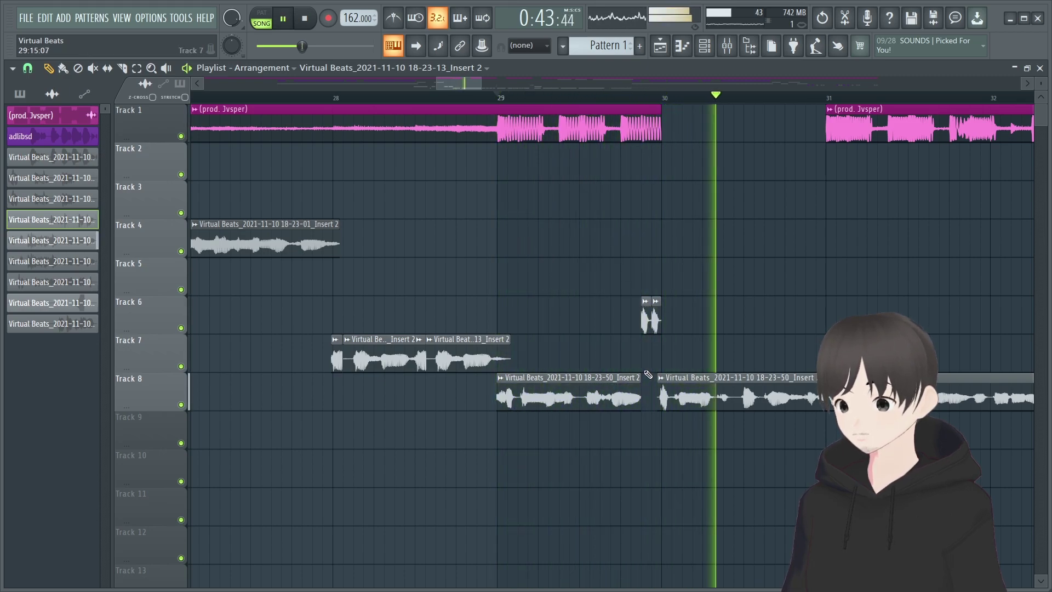
key(space)
Extend the first Track 8 clip, try and delete a sliced Track 5 copy at bar 30, and unmute Track 6
drag(641, 383, 657, 384)
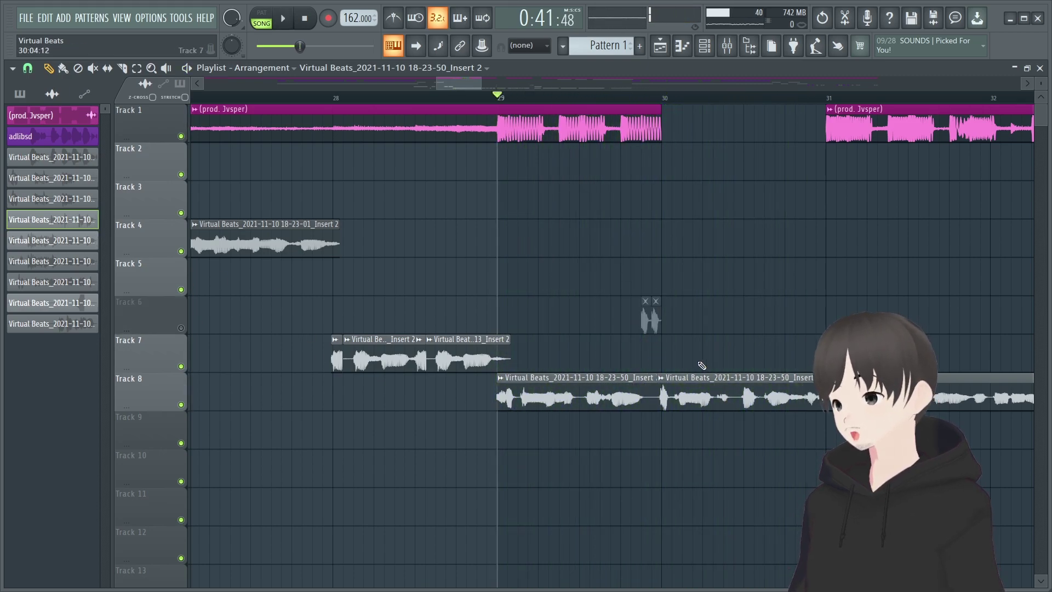
click(690, 387)
click(662, 277)
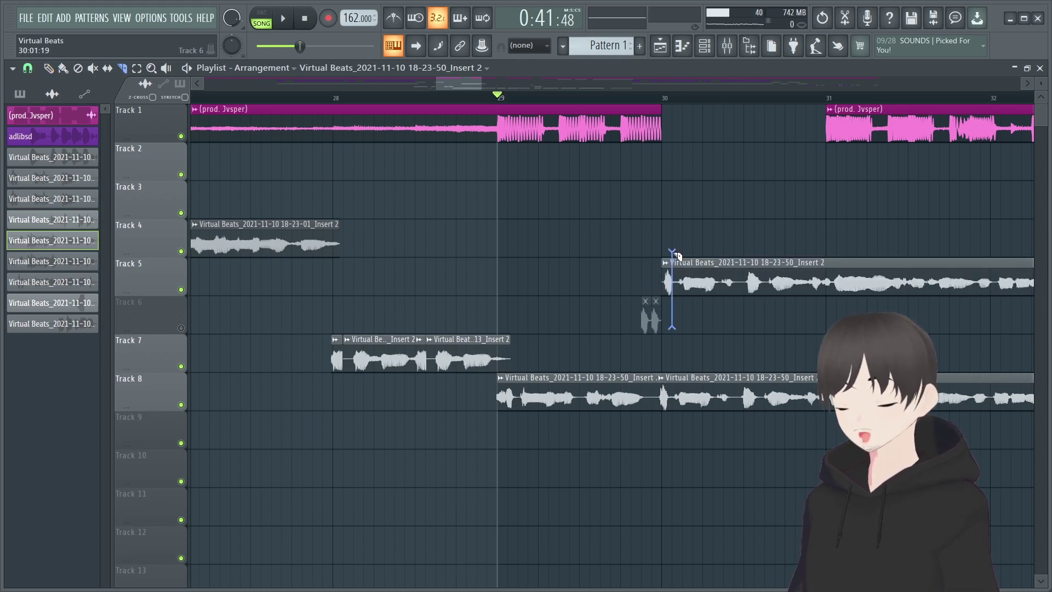
drag(675, 255, 673, 257)
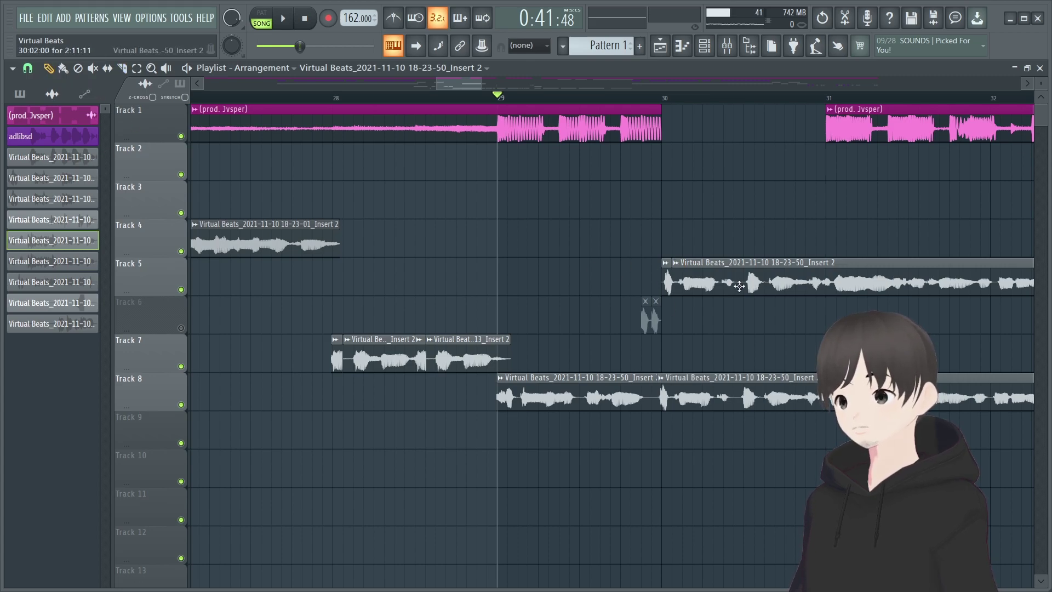
right_click(739, 286)
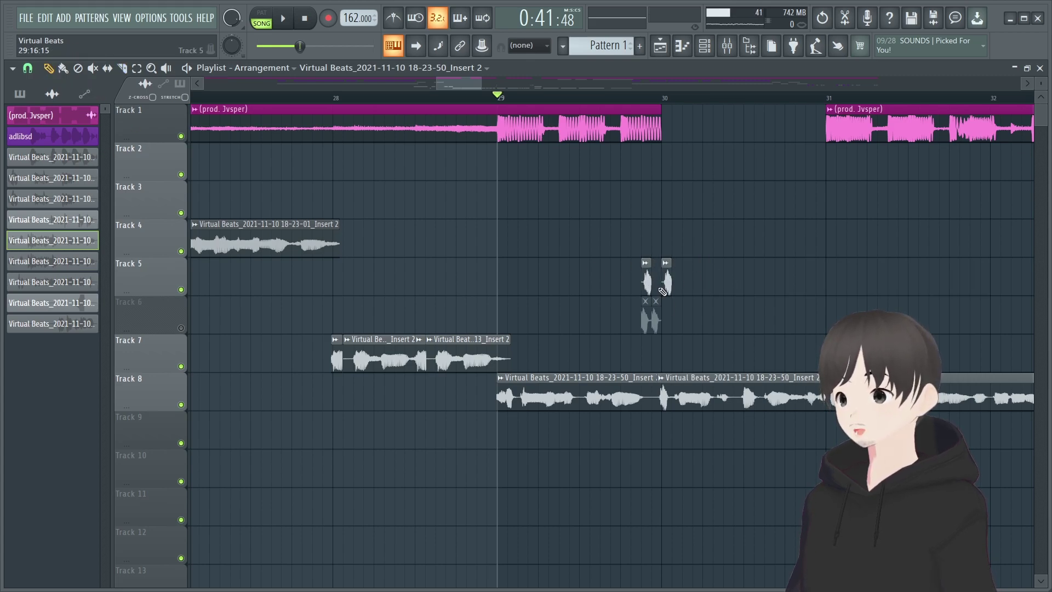
click(181, 328)
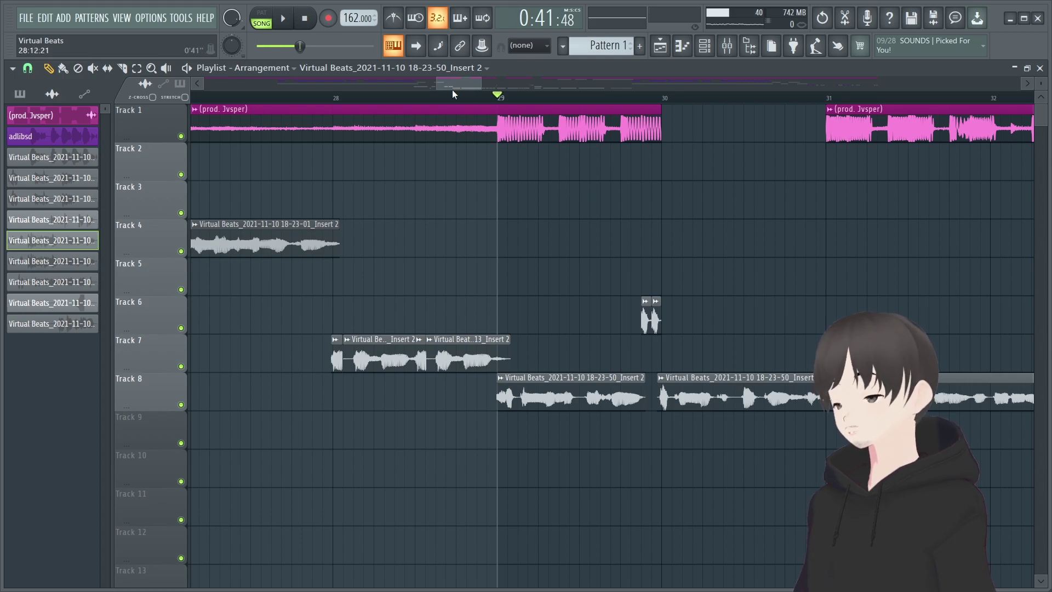
Compare playback from bar 29 with Track 6 muted and unmuted
click(181, 328)
key(space)
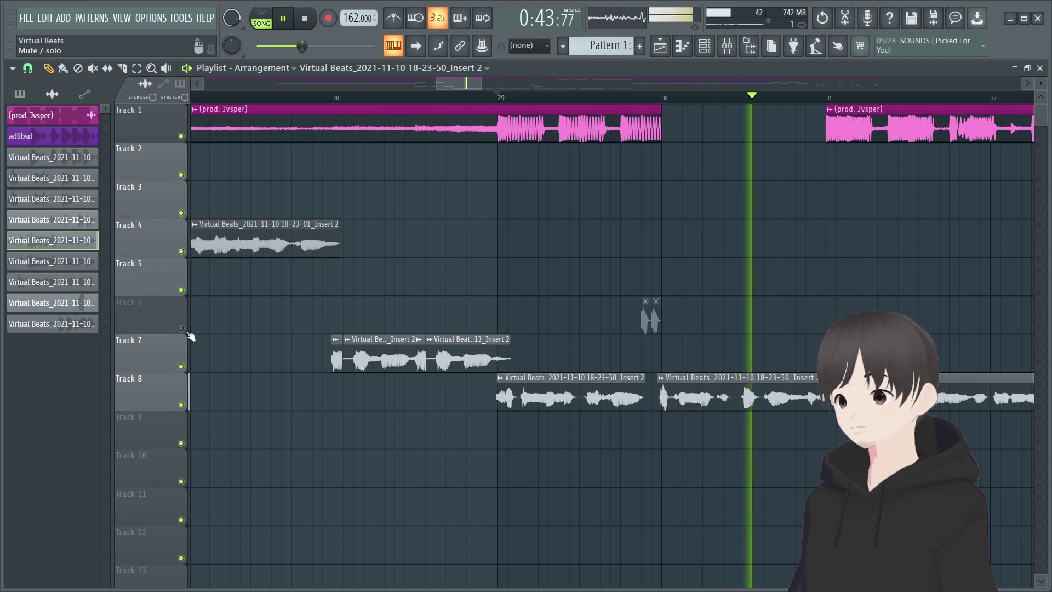
key(space)
click(180, 328)
key(space)
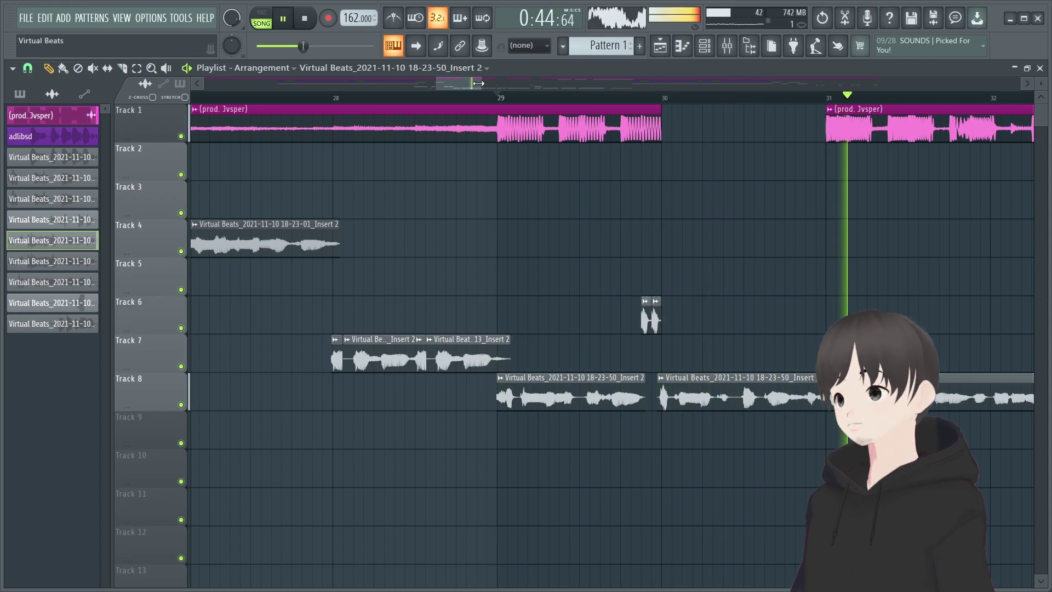
drag(481, 84, 519, 85)
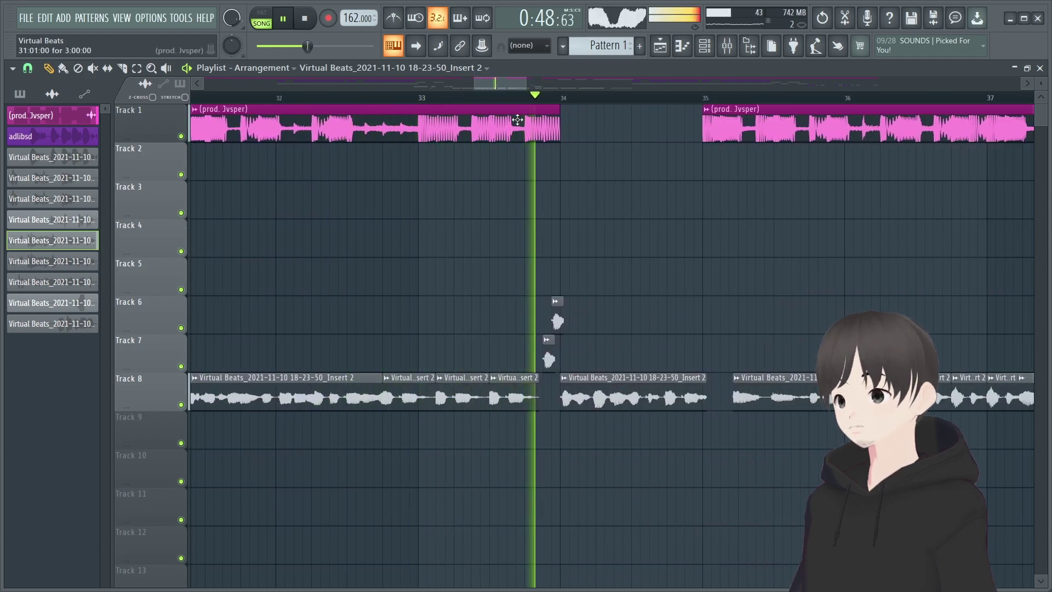
key(space)
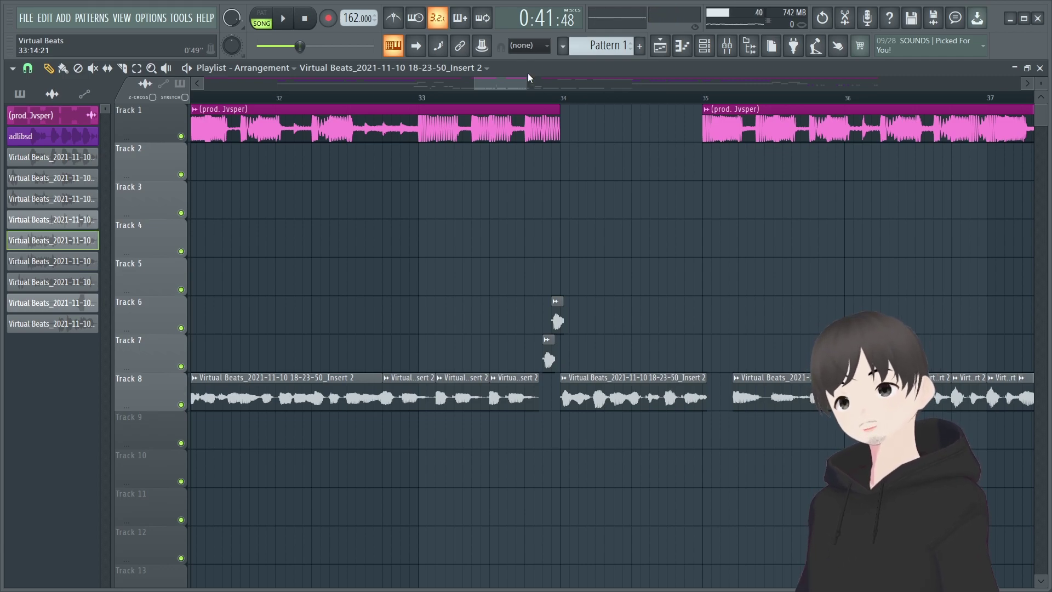
Move the third and fourth Track 8 chops onto Track 7, lengthen the second clip, and mute Track 7
scroll(538, 99, up, 4)
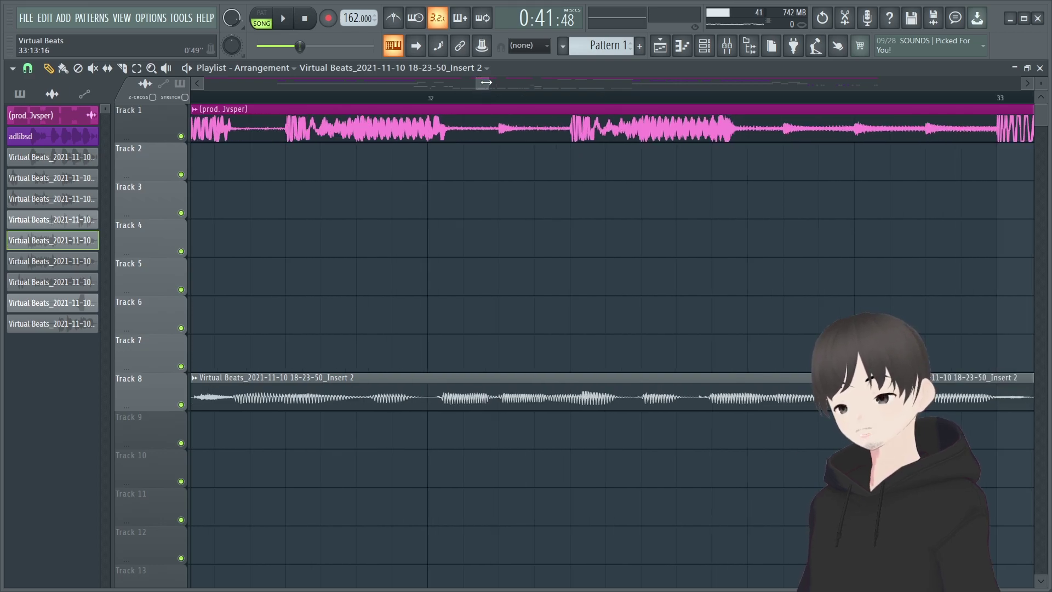
scroll(486, 82, down, 3)
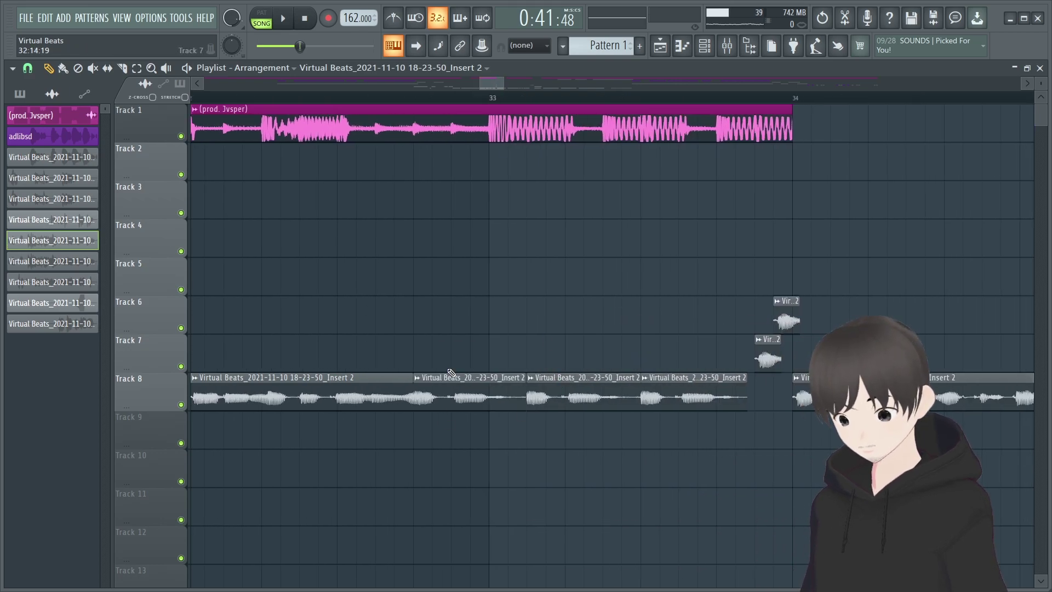
click(413, 99)
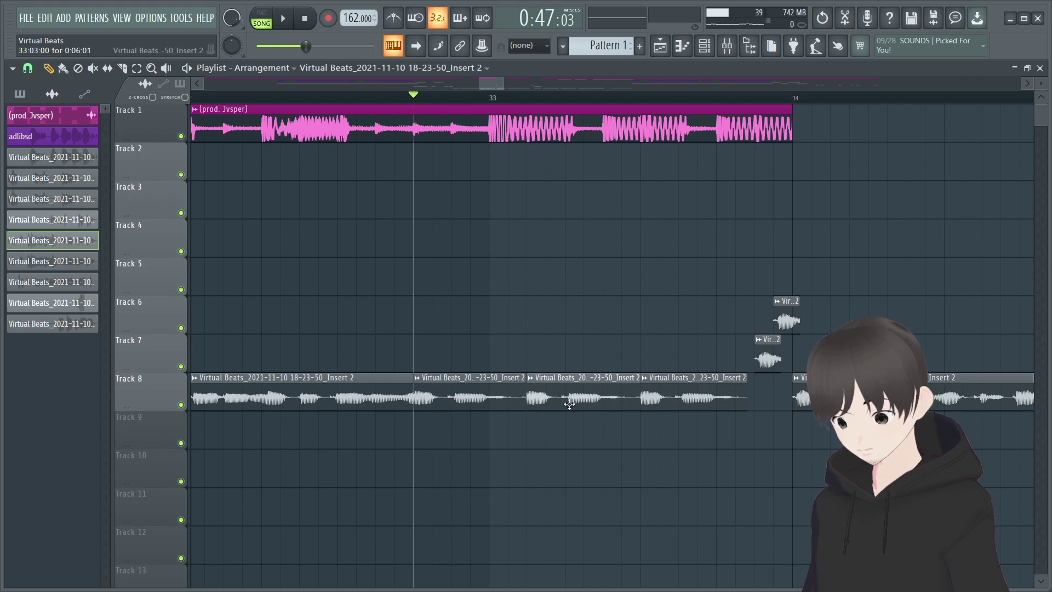
drag(570, 404, 568, 346)
drag(694, 389, 694, 350)
drag(525, 397, 791, 386)
click(180, 366)
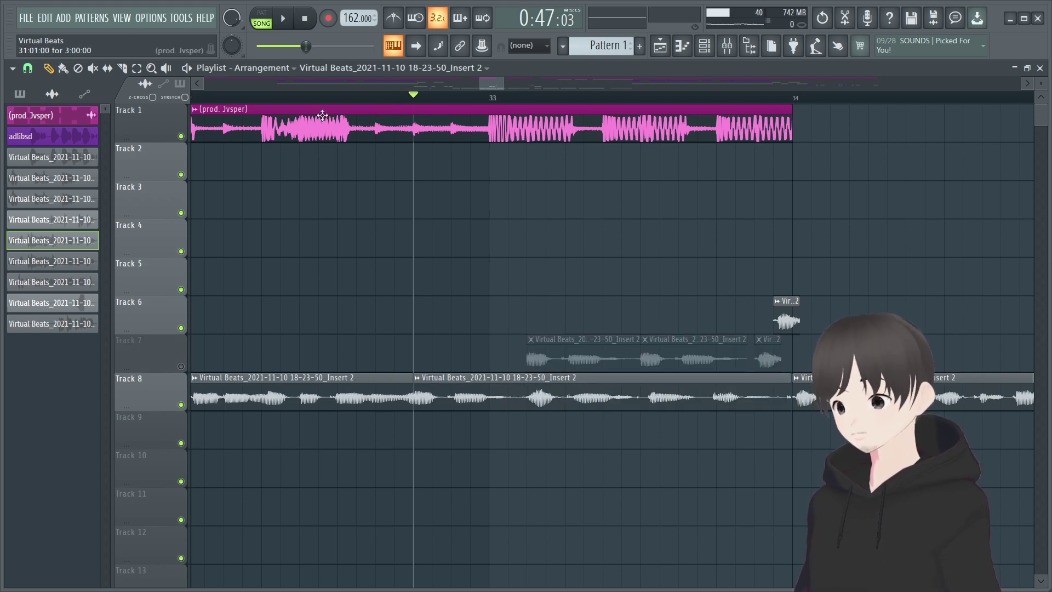
Replay the section and trim the second Track 8 clip back to bar 33
click(263, 97)
key(space)
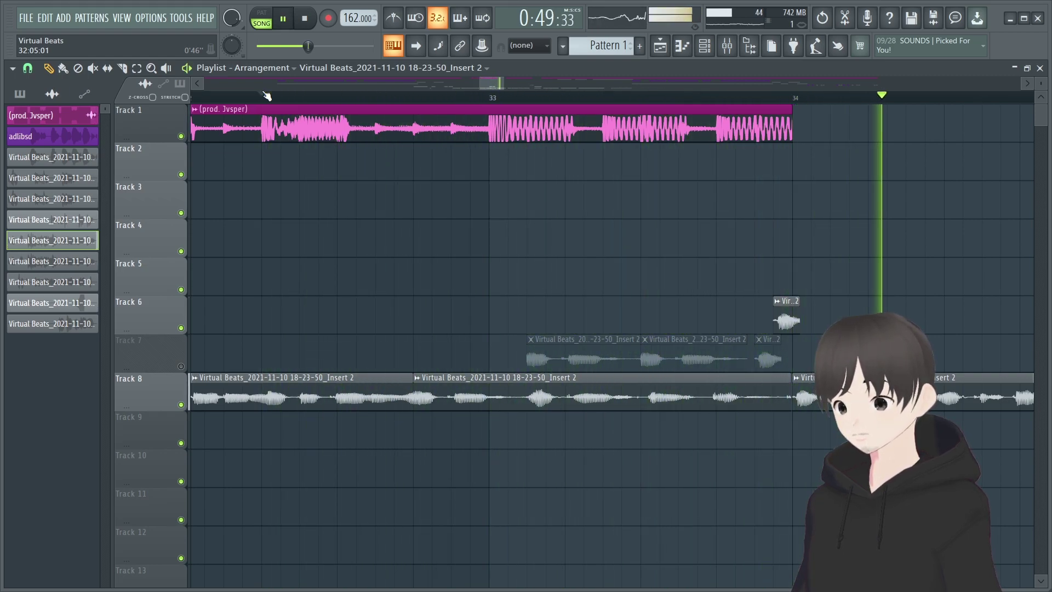
key(space)
drag(791, 397, 517, 397)
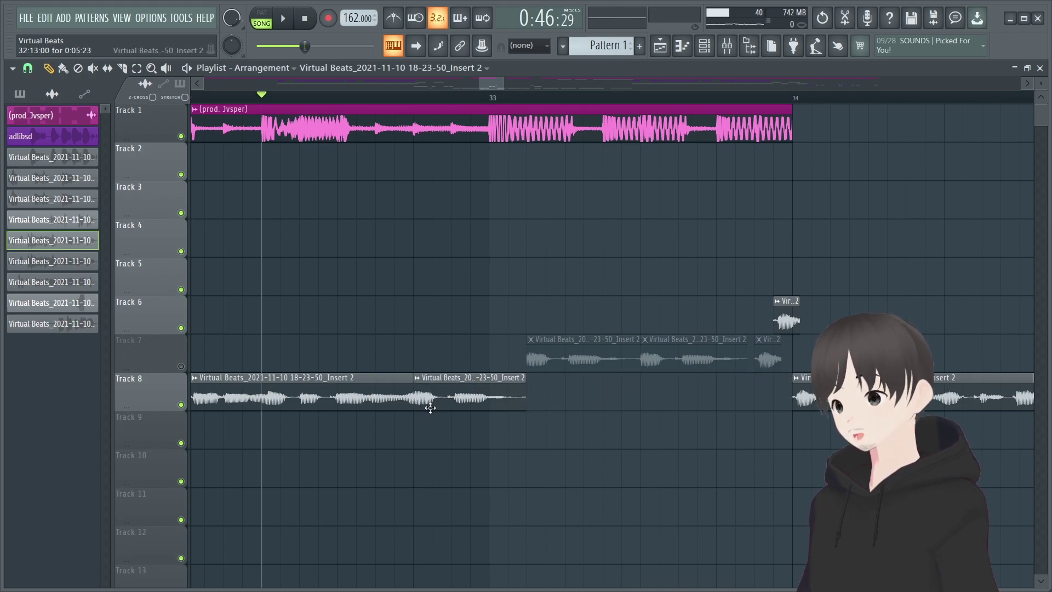
Move both chops back down to Track 8 and extend its second clip left to close the gap
drag(590, 349, 590, 387)
drag(673, 359, 673, 397)
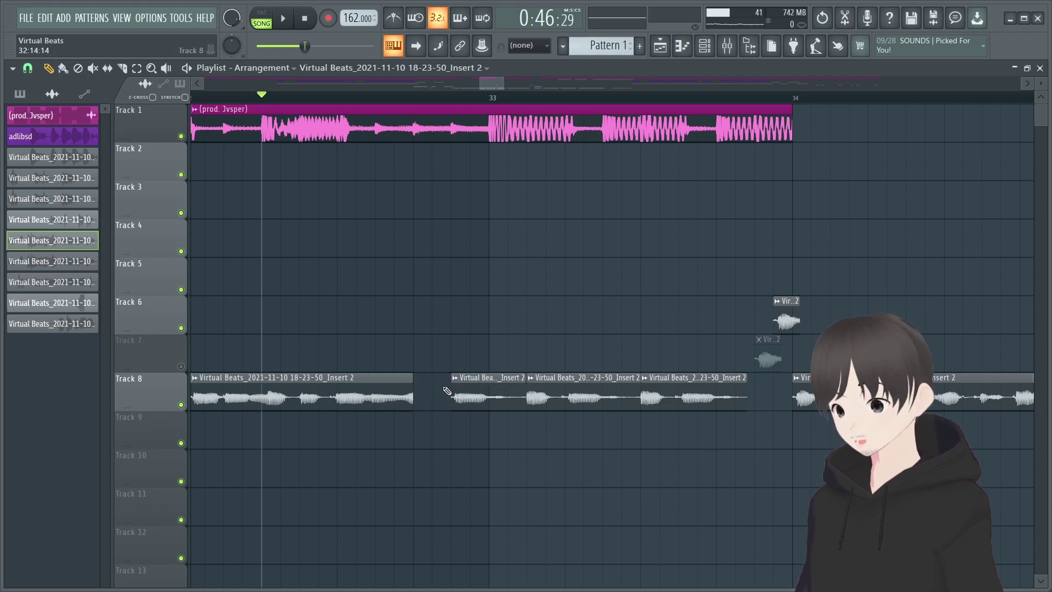
drag(453, 392, 415, 392)
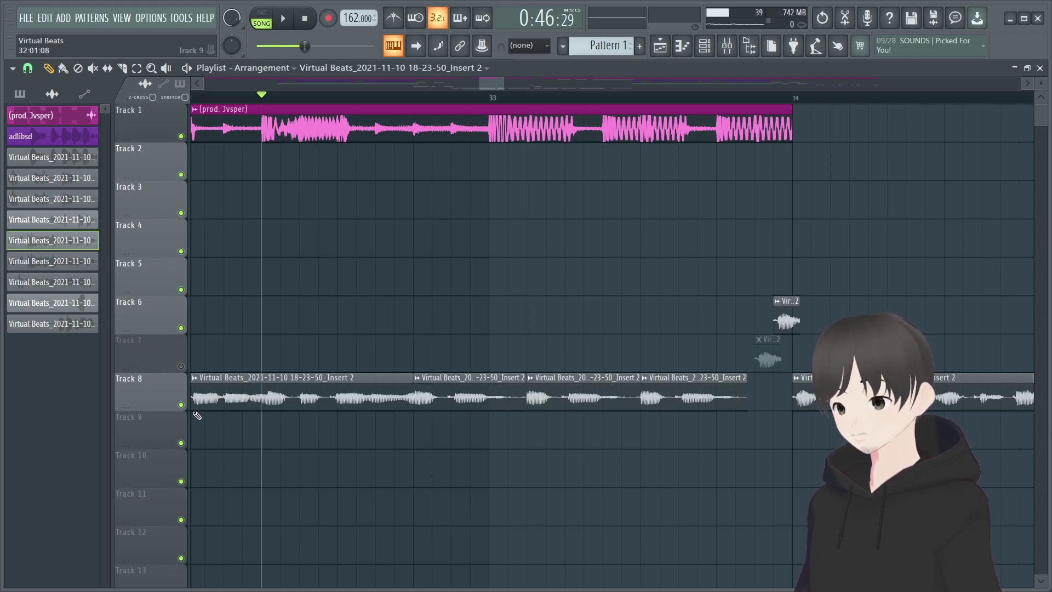
key(space)
mouse_move(526, 395)
mouse_down()
mouse_move(753, 406)
mouse_move(526, 396)
mouse_up()
key(space)
key(space)
key(space)
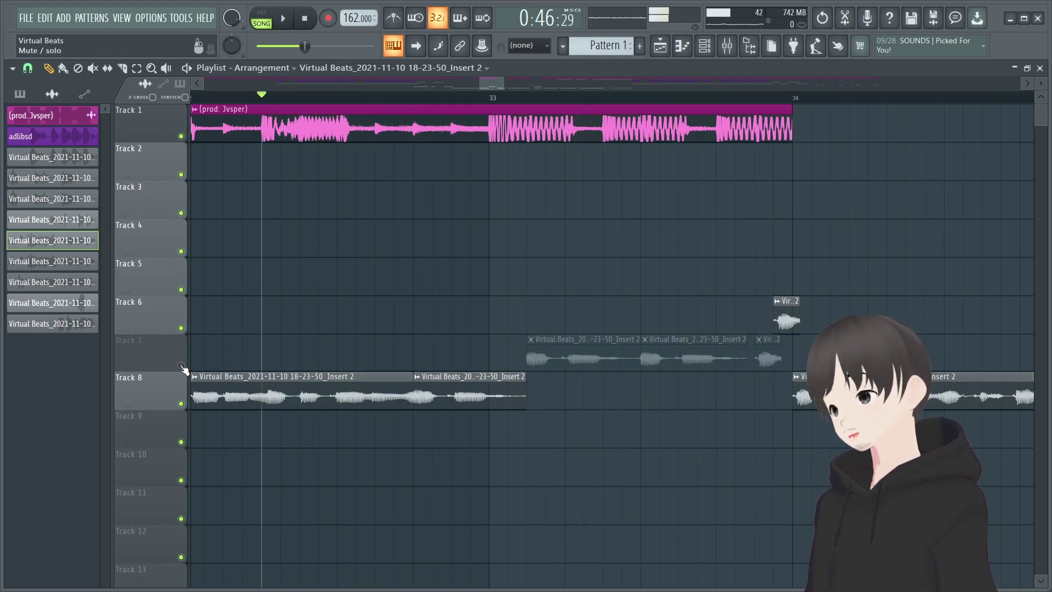
Unmute Track 7, play the chops, and zoom out to bars 32–71
click(182, 366)
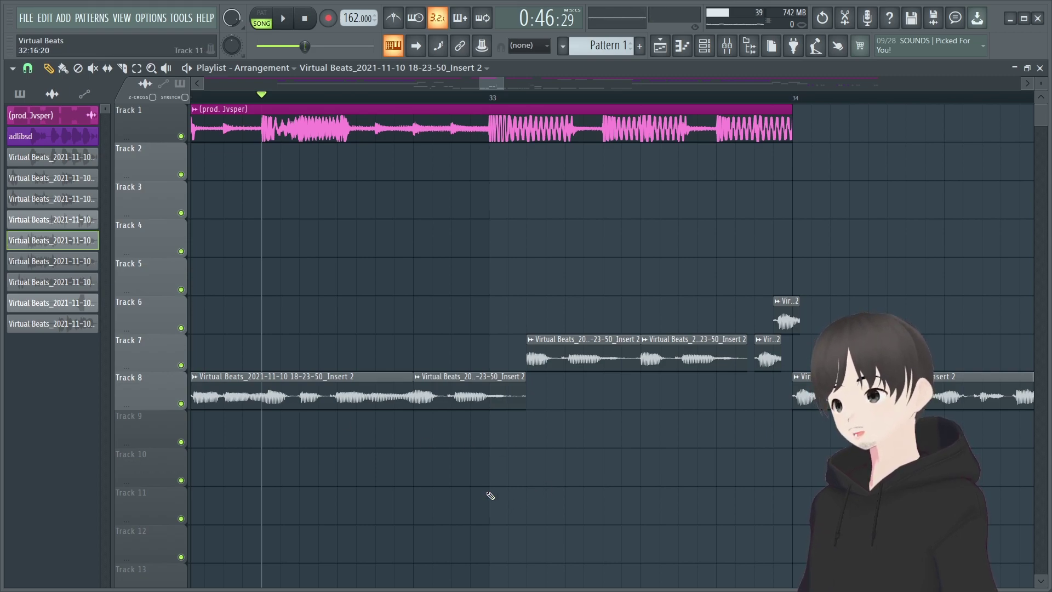
key(space)
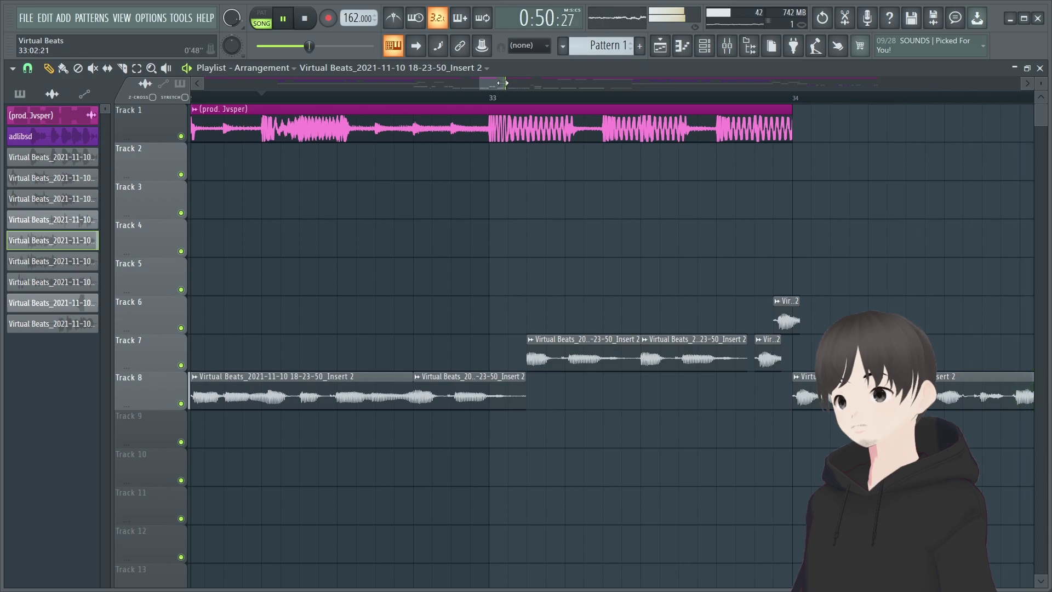
drag(503, 83, 829, 83)
key(space)
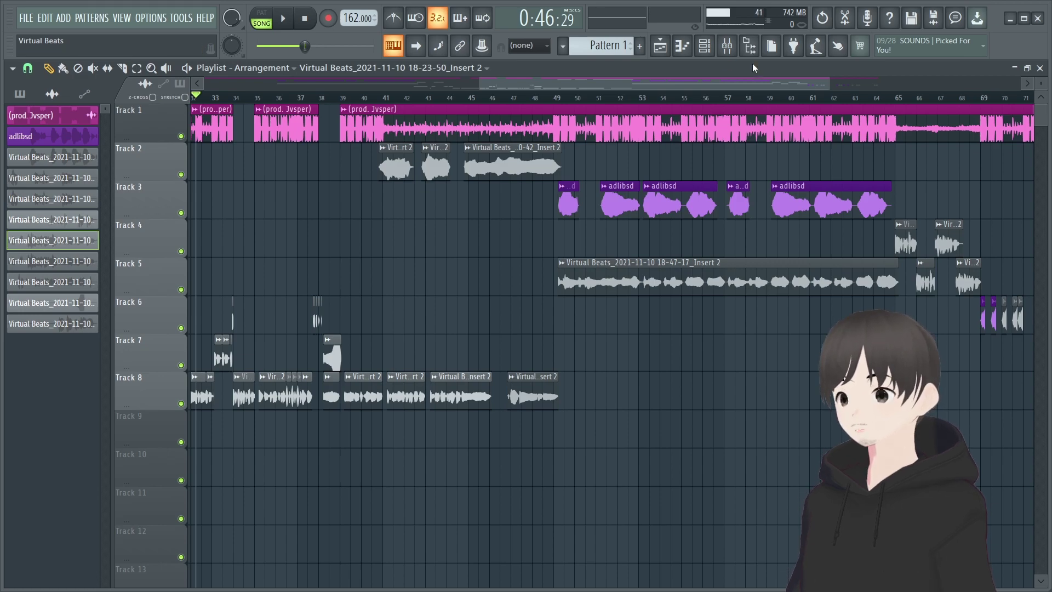
scroll(833, 92, right, 3)
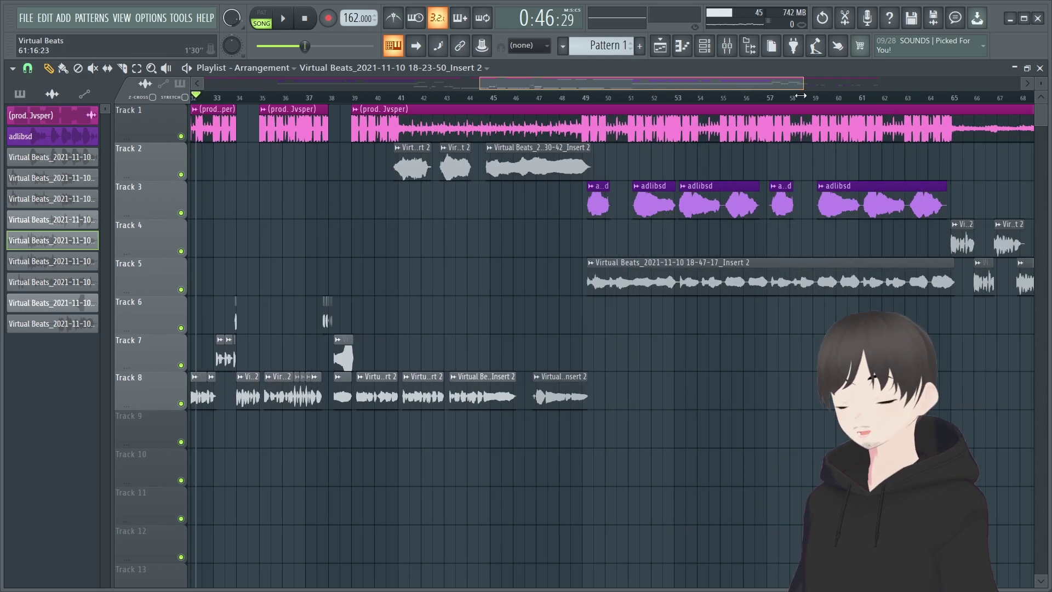
drag(805, 94, 723, 148)
drag(499, 98, 469, 97)
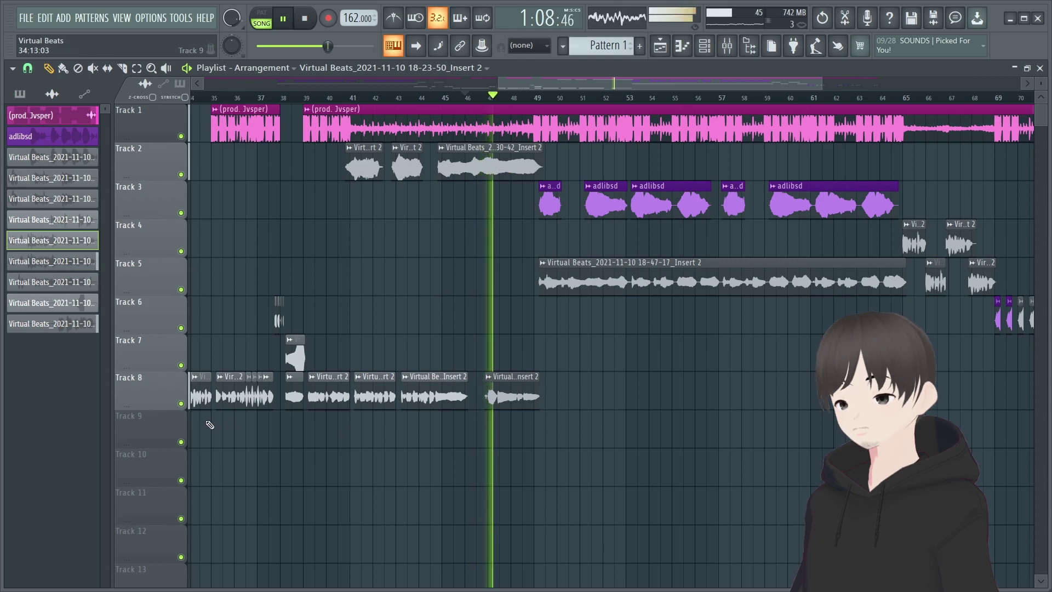
ctrl+click(181, 404)
double_click(200, 394)
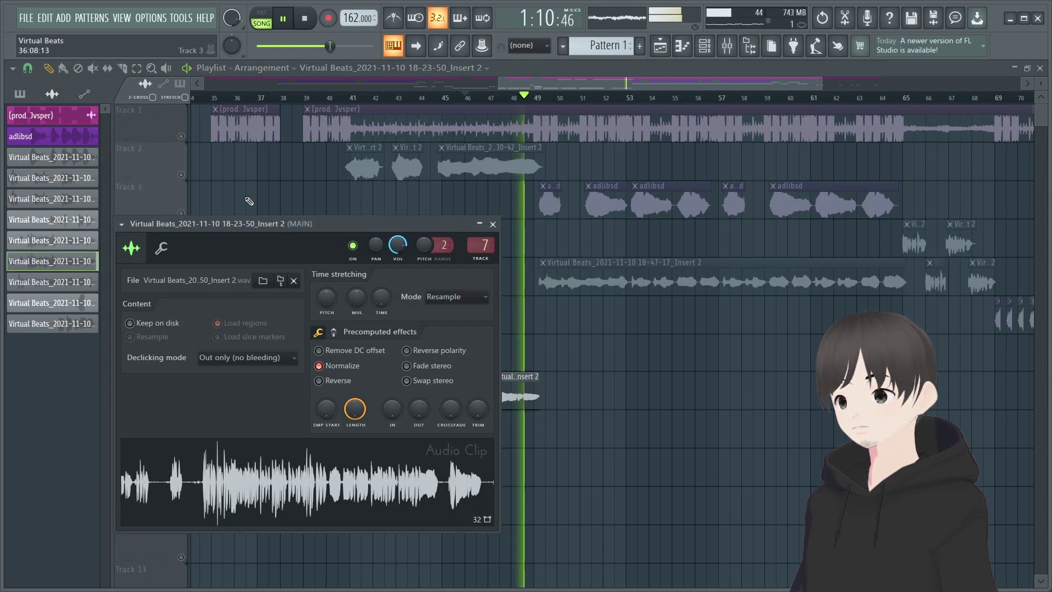
key(Escape)
key(space)
key(space)
key(ctrl+z)
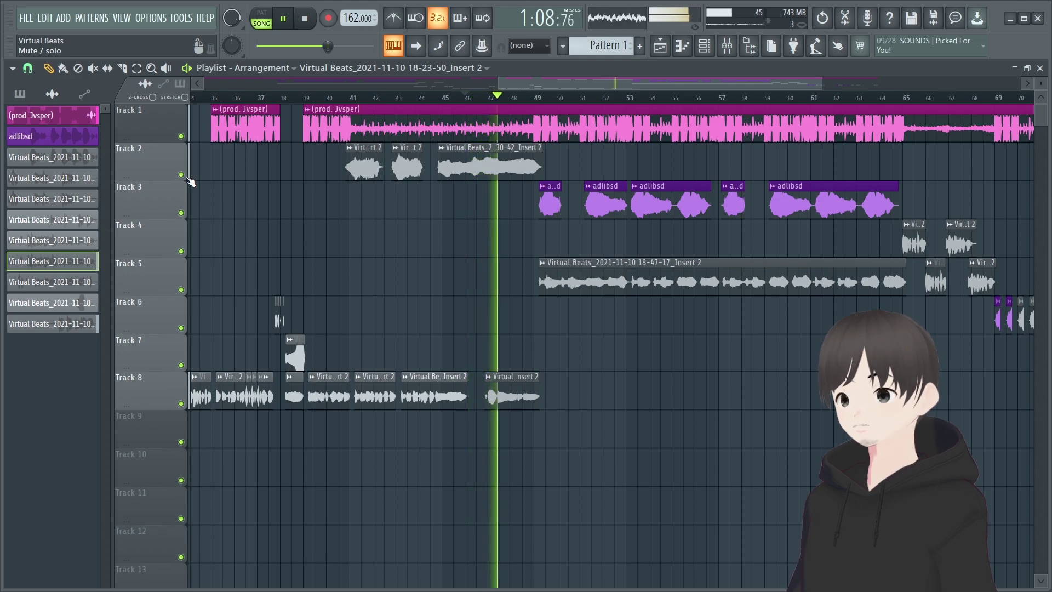
key(space)
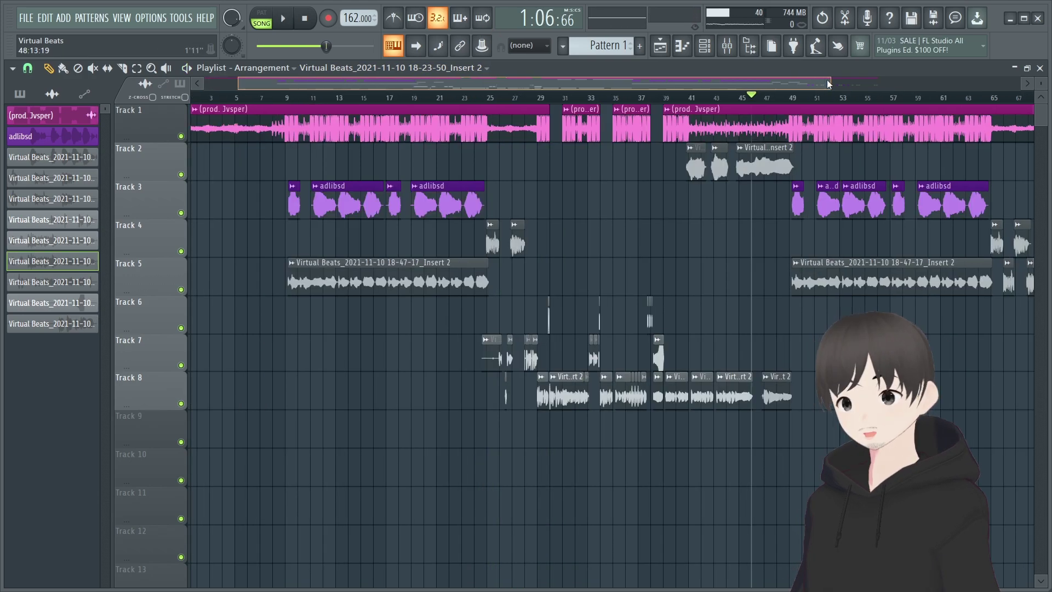
Open the Mixer window to show insert 4's vocal effect chain
click(727, 46)
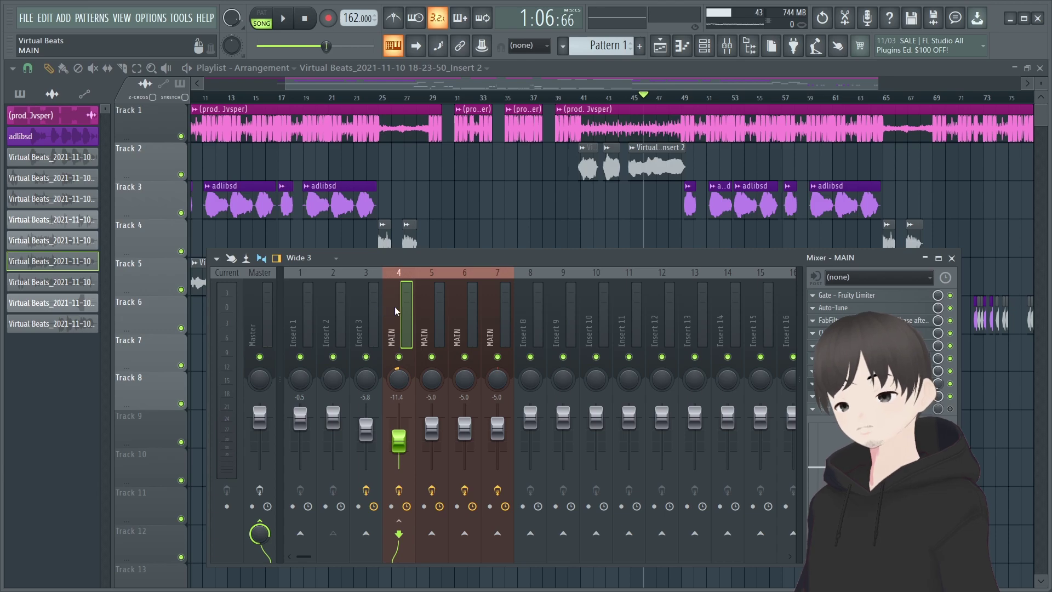